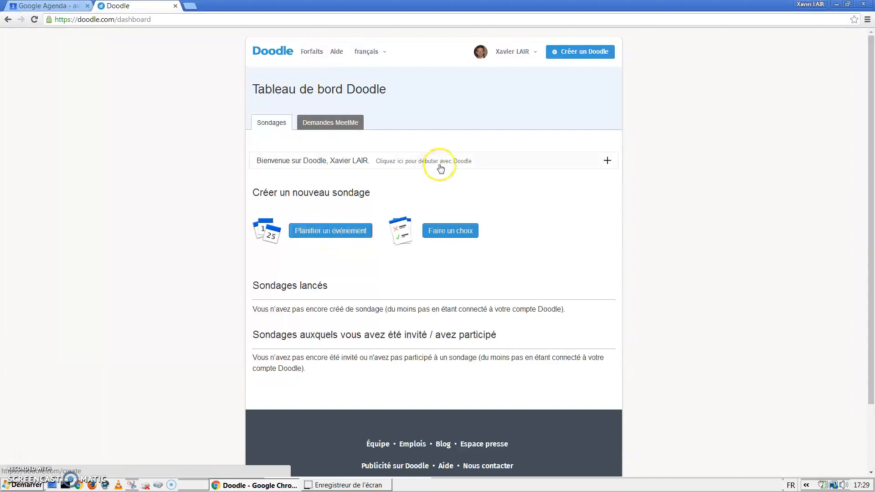
click(338, 230)
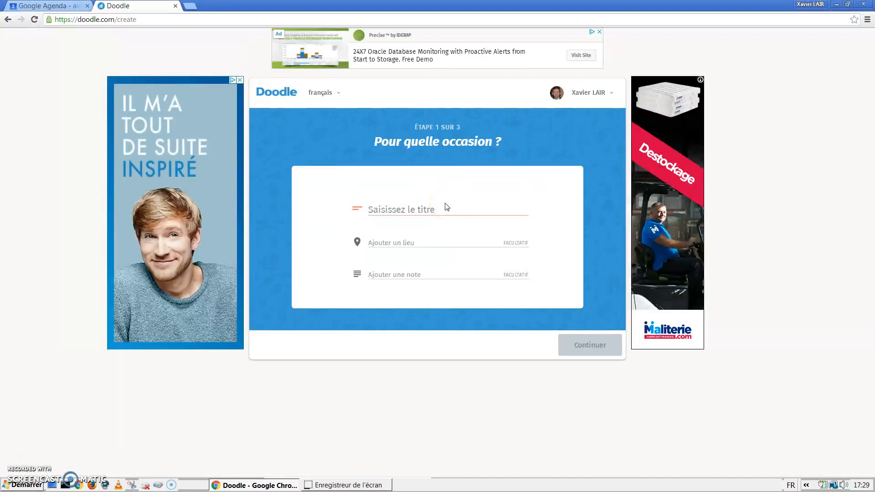
text(ormation Doodle)
click(438, 239)
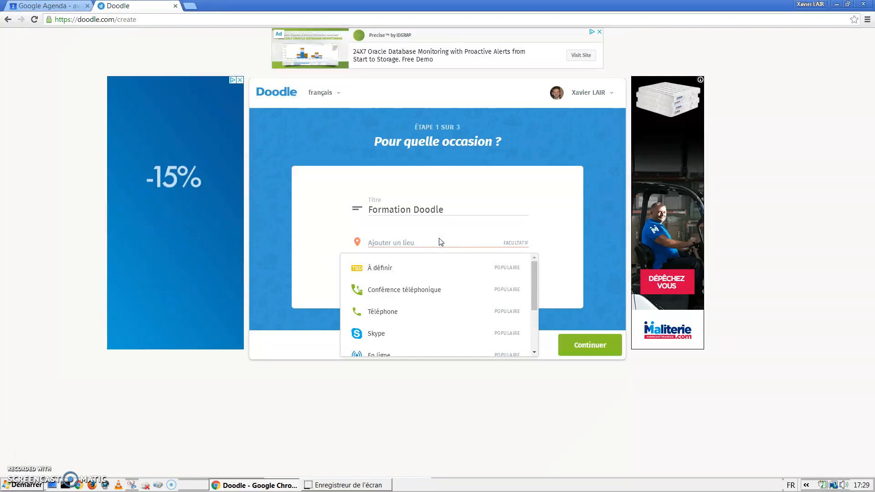
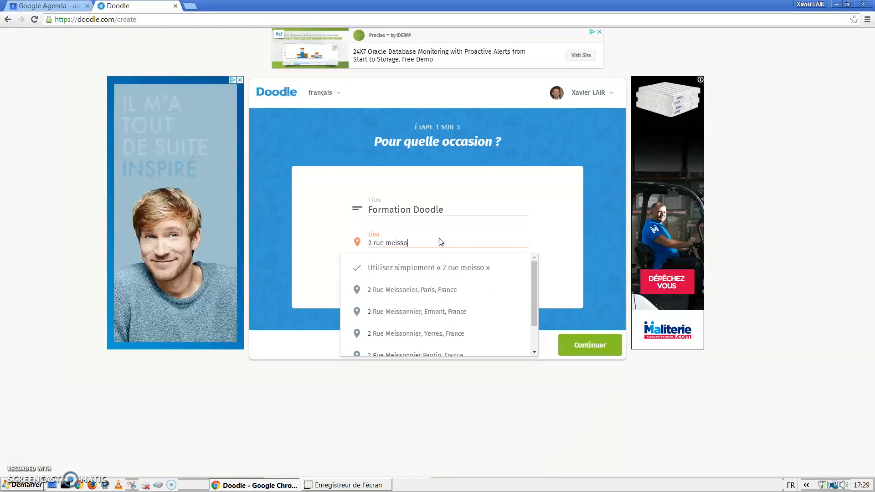
click(452, 289)
click(440, 274)
text(O)
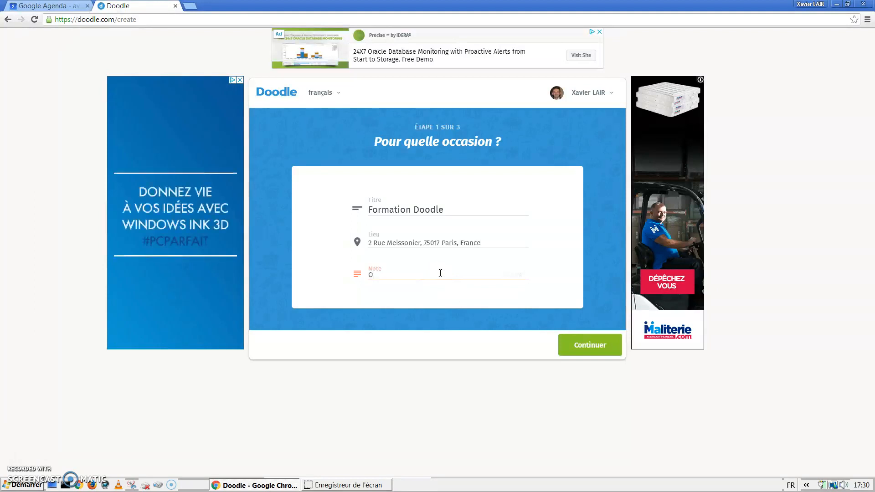
text(rdre du )
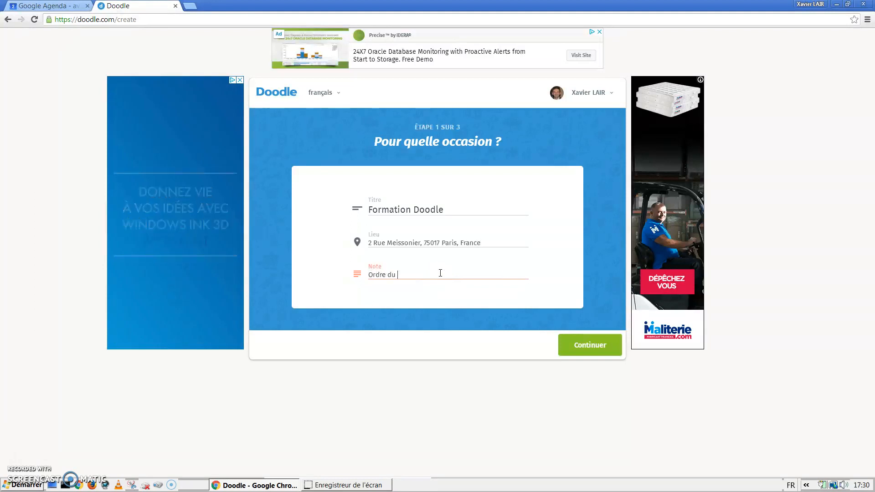
text(jour envoyé par )
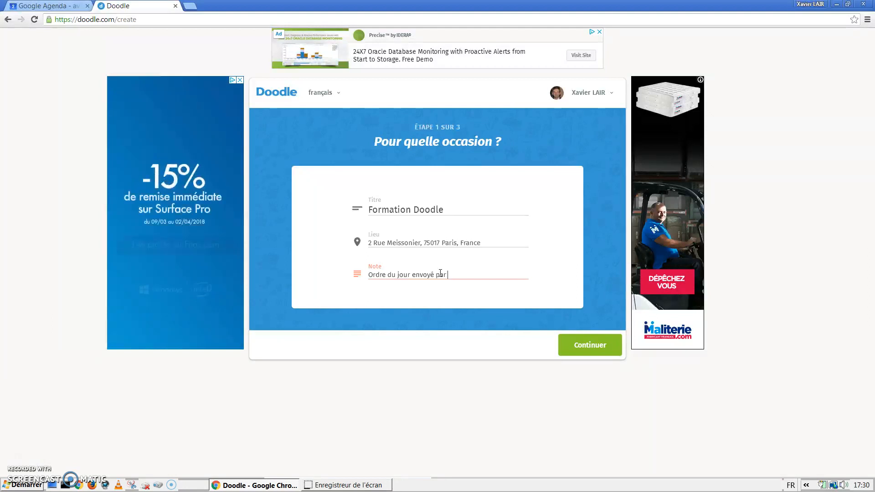
text(email)
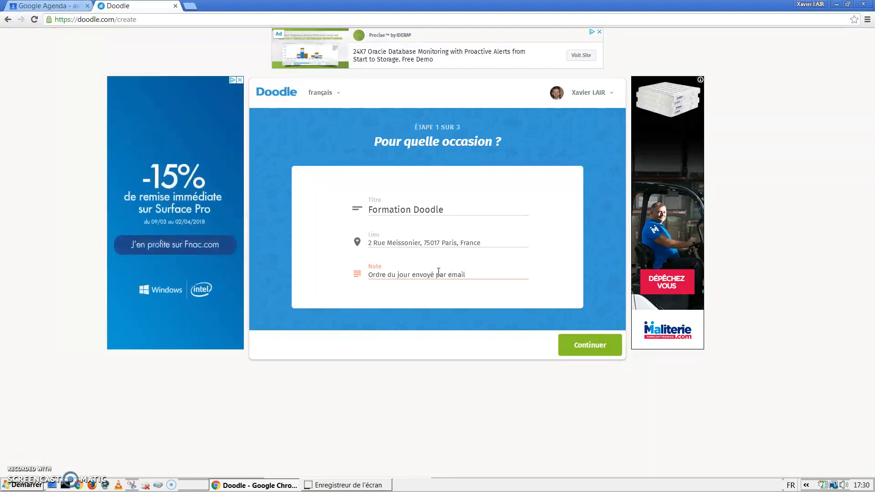
click(587, 348)
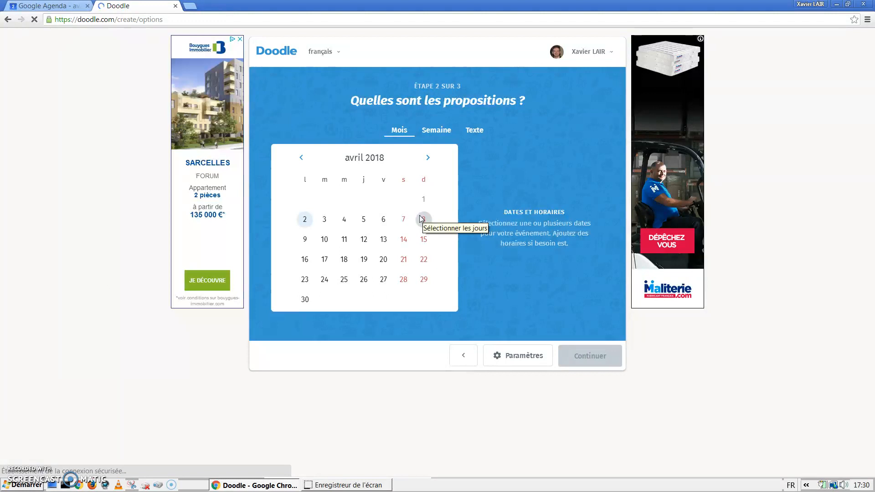
Step: Pick 4, 19 and 24 April 2018 in the calendar and go to time-slot entry
click(395, 222)
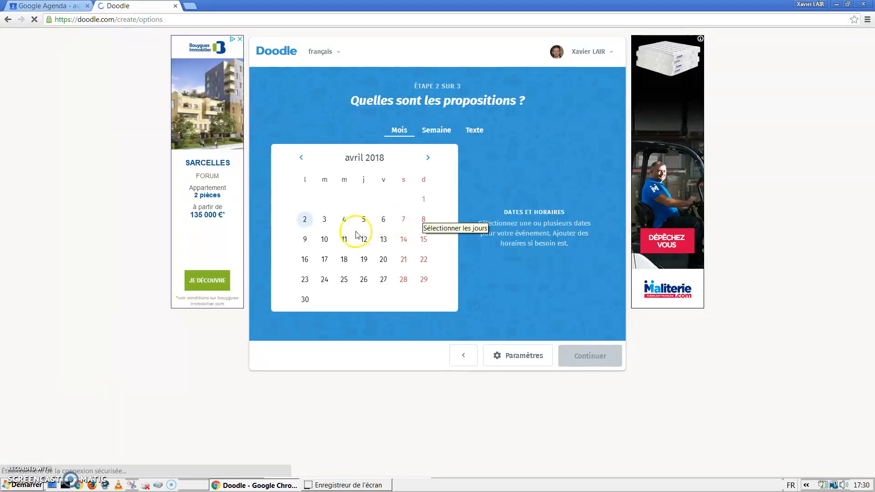
click(345, 220)
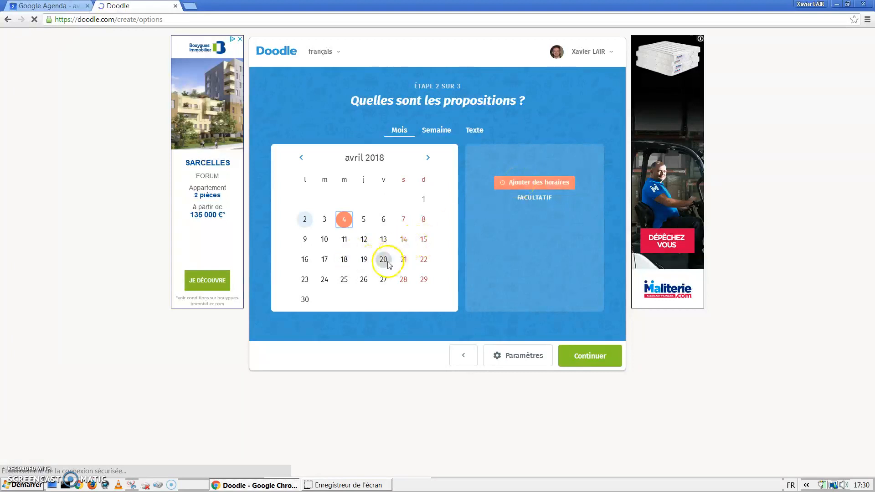
click(364, 259)
click(324, 280)
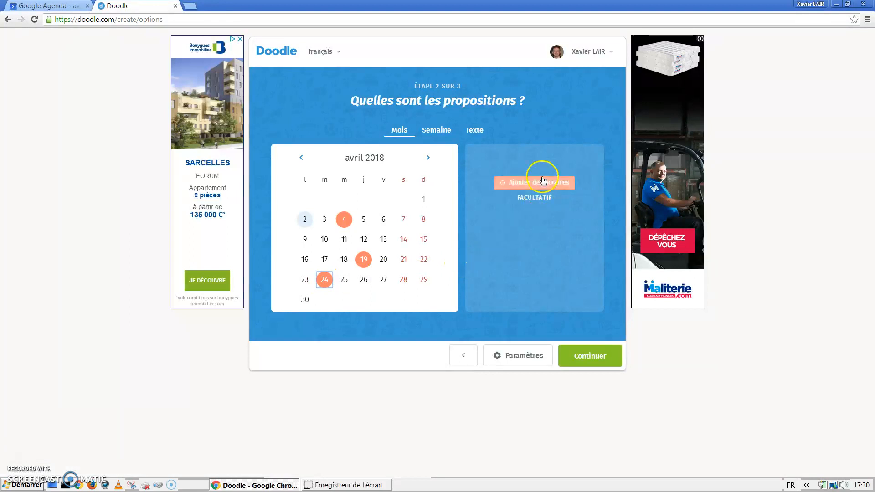
click(542, 182)
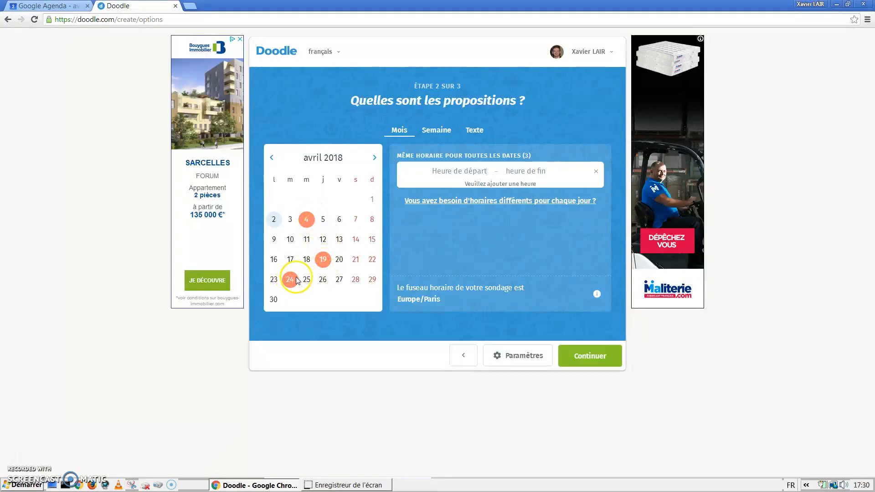
Step: Use different times per day and set the first 4 April slot to 08:00–12:00
click(496, 203)
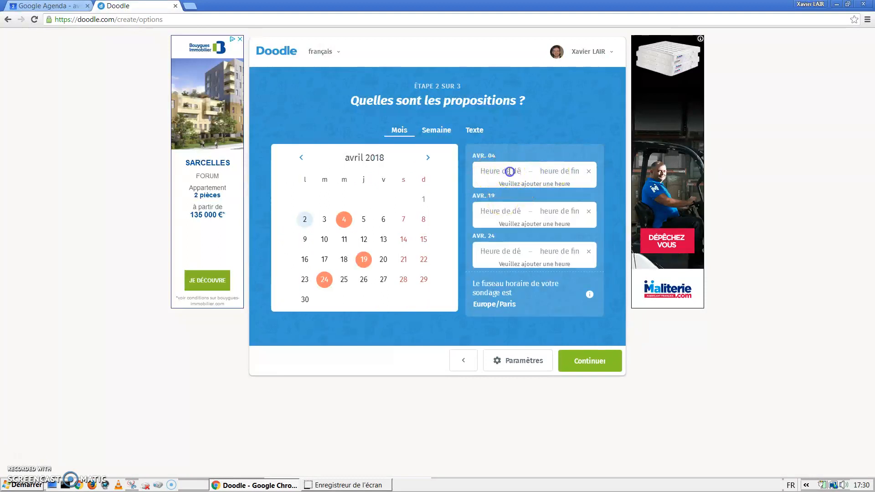
click(510, 174)
click(497, 193)
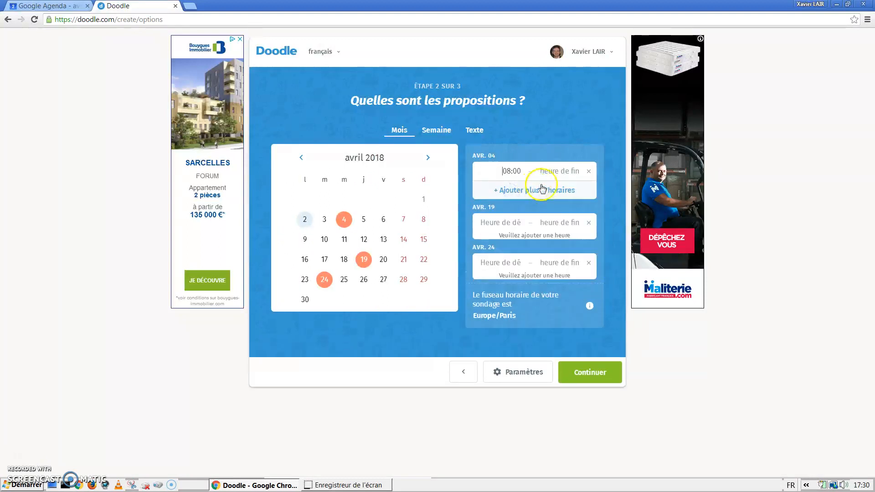
click(553, 172)
scroll(571, 237, down, 5)
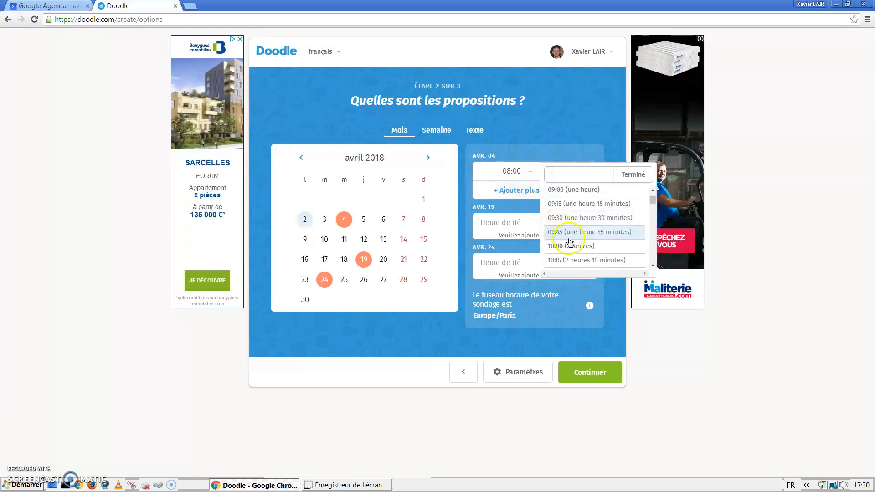
scroll(571, 245, down, 2)
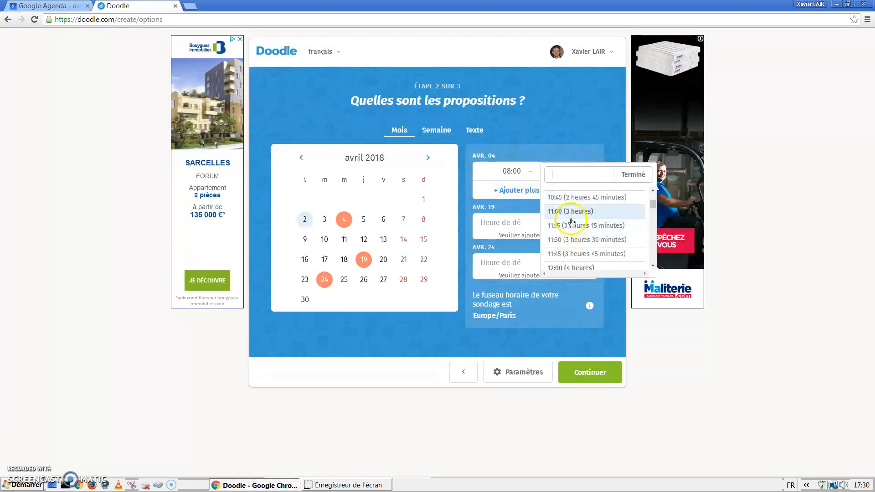
scroll(569, 255, down, 2)
click(570, 223)
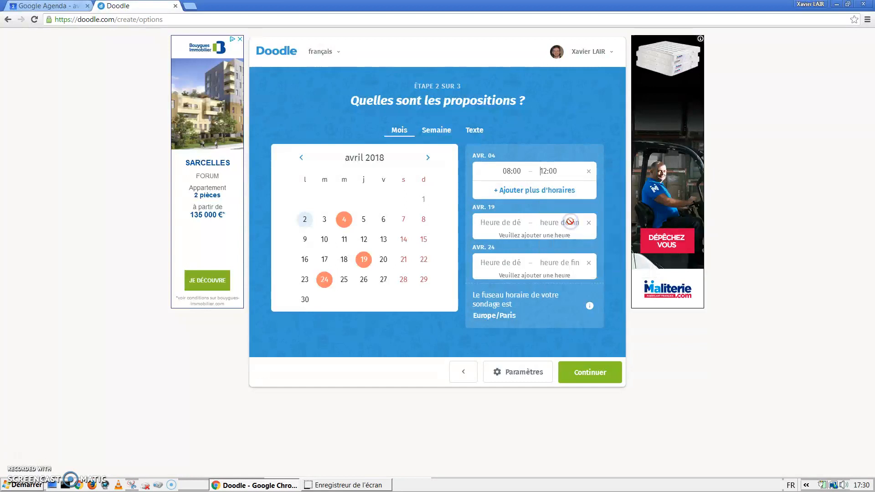
Step: Add a second 4 April slot starting 17:00 and start 19 April at 14:00
click(525, 190)
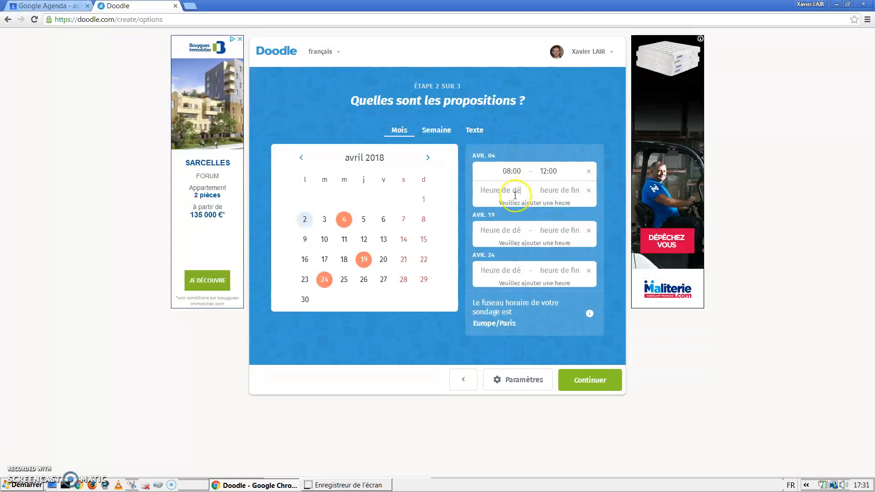
click(511, 188)
scroll(518, 238, down, 5)
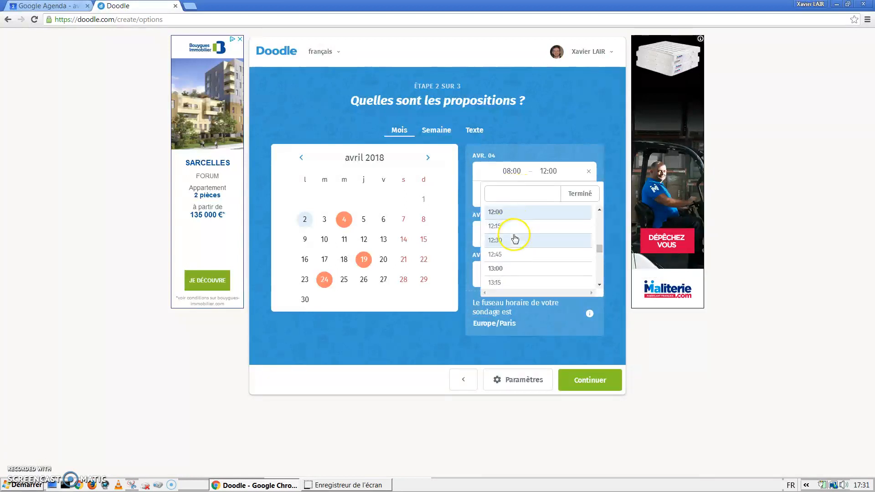
scroll(519, 244, down, 3)
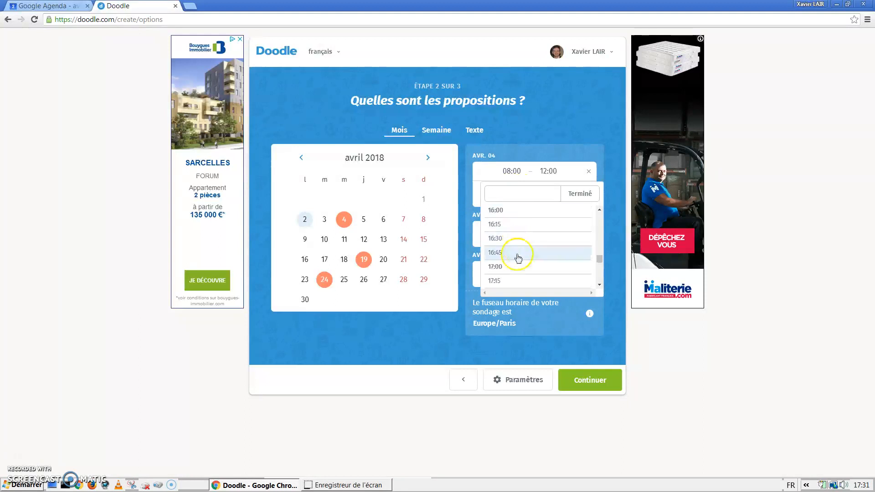
click(513, 266)
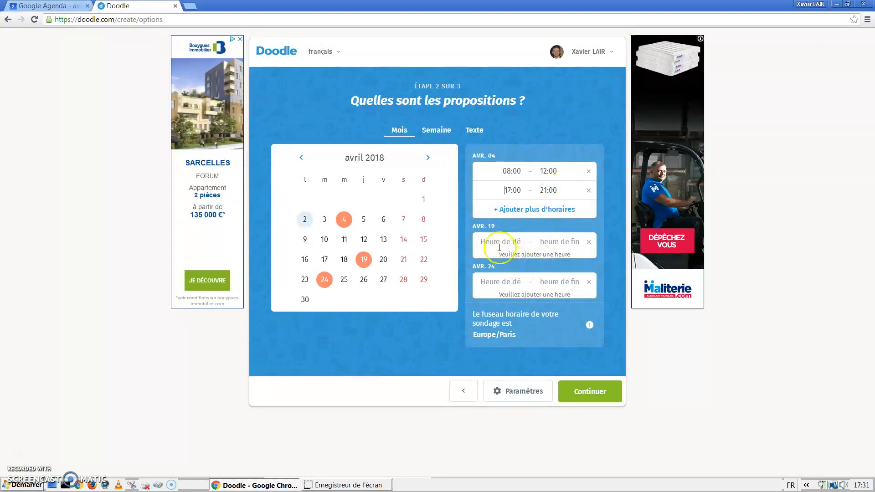
click(499, 249)
scroll(508, 286, down, 7)
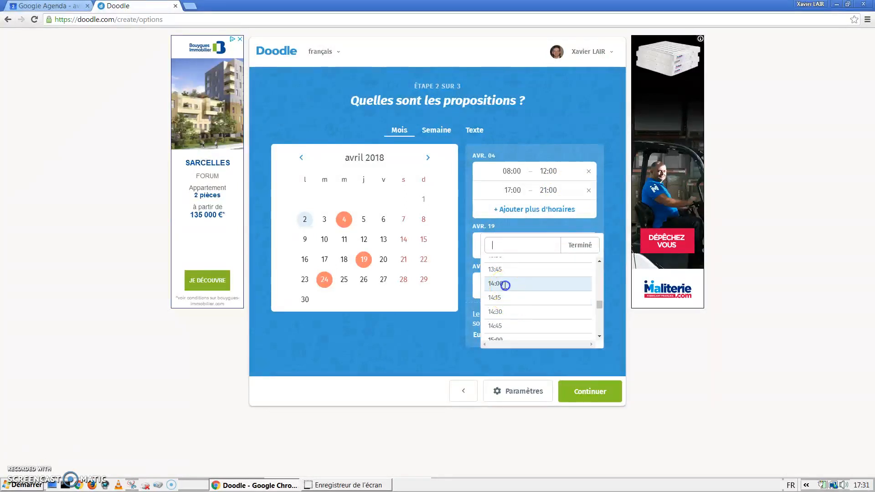
click(505, 285)
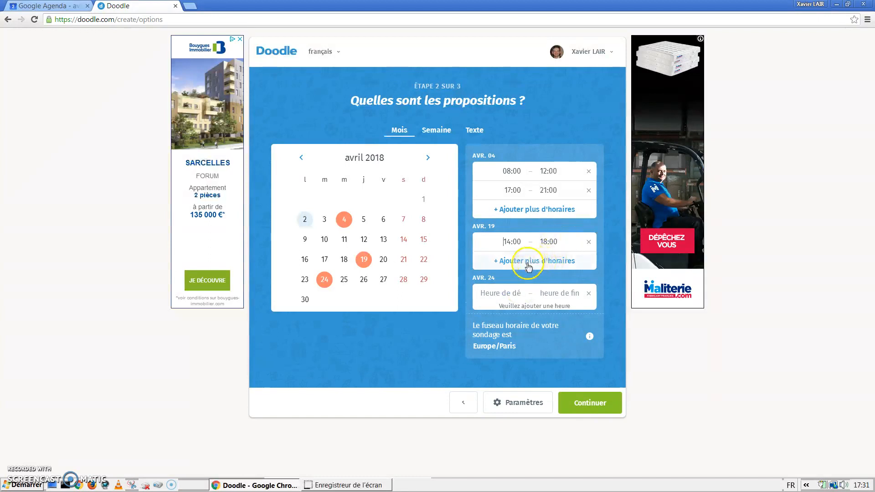
Step: Set the 24 April slot to 10:00–13:00
click(514, 297)
click(508, 318)
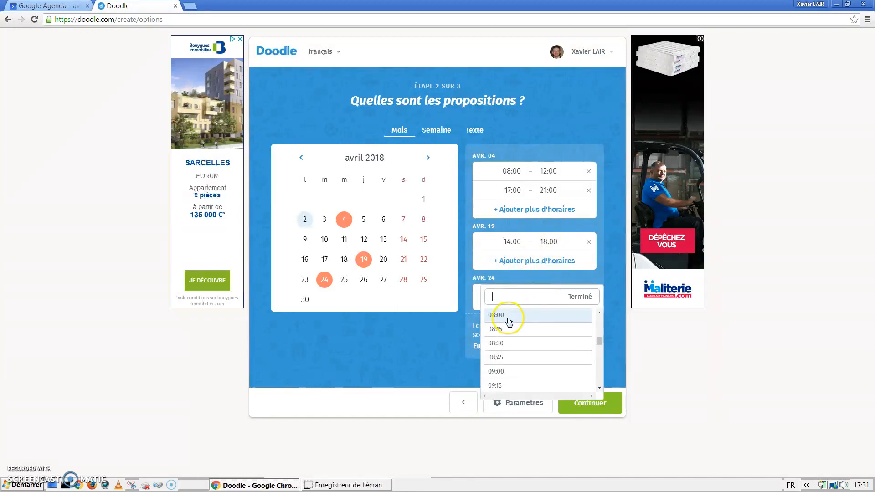
scroll(511, 322, down, 2)
click(506, 335)
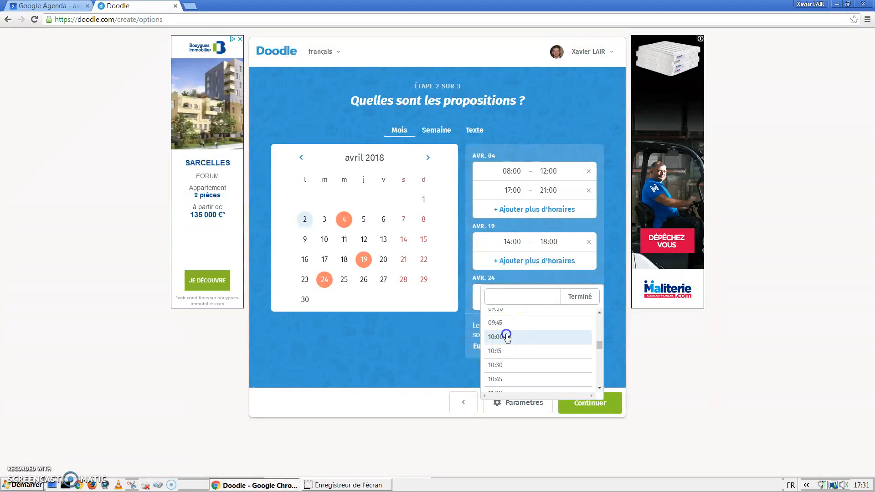
click(548, 293)
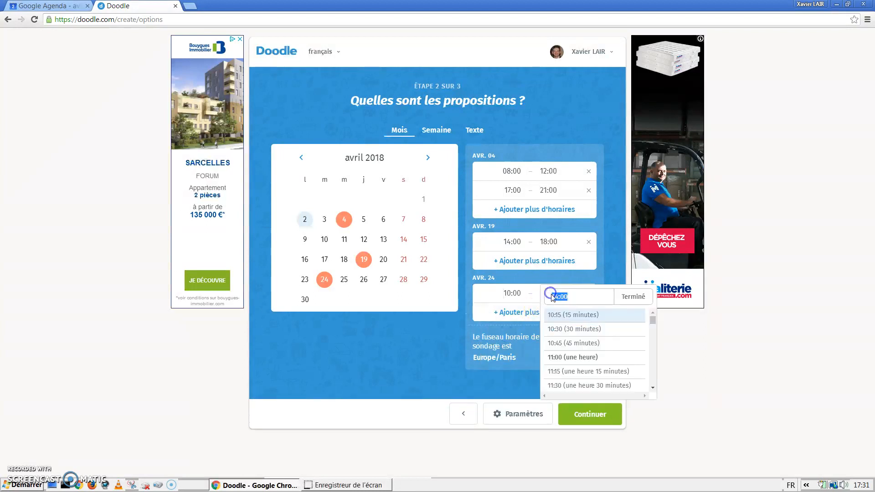
scroll(580, 353, down, 3)
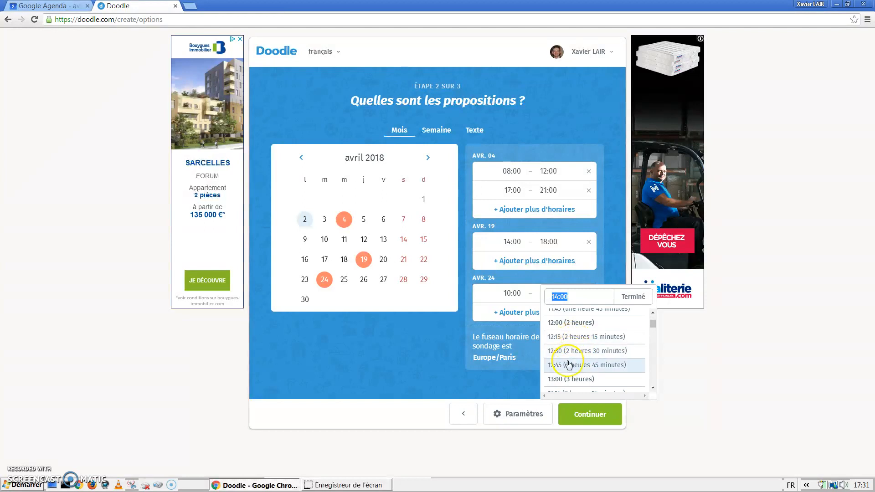
click(567, 379)
Step: Add a second 24 April slot starting at 17:00 and continue to the poll settings
click(510, 312)
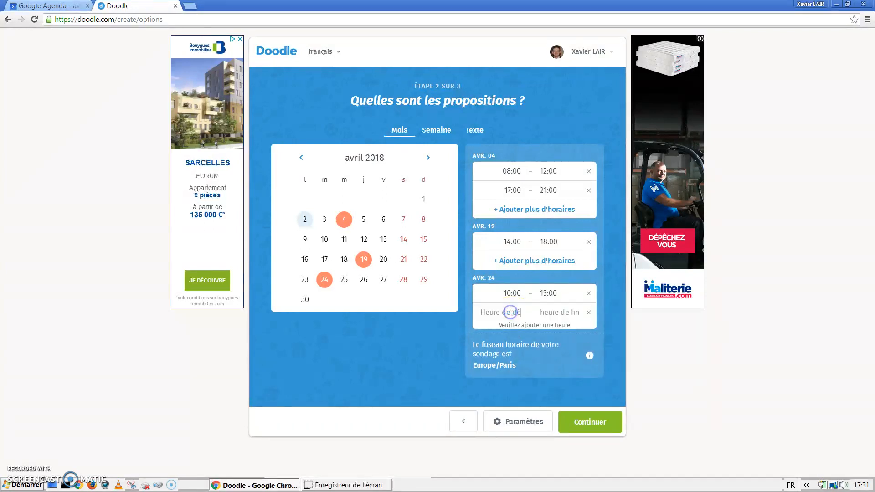
click(514, 313)
scroll(508, 372, down, 5)
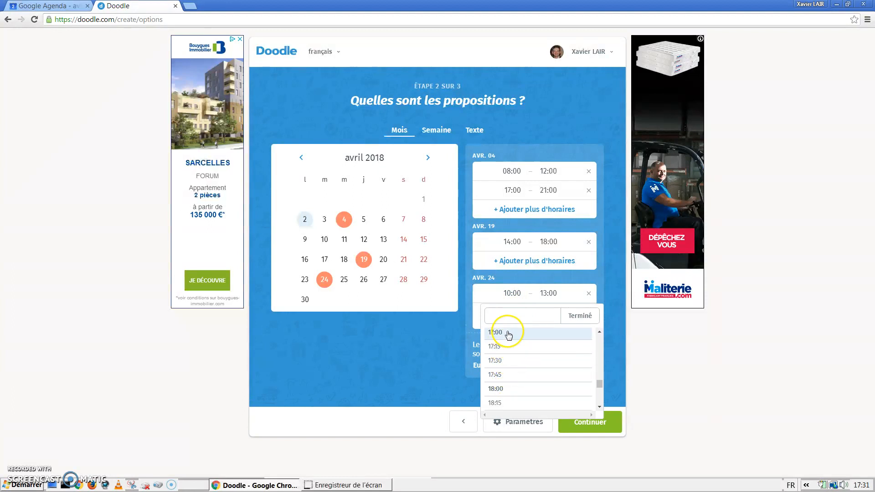
click(532, 337)
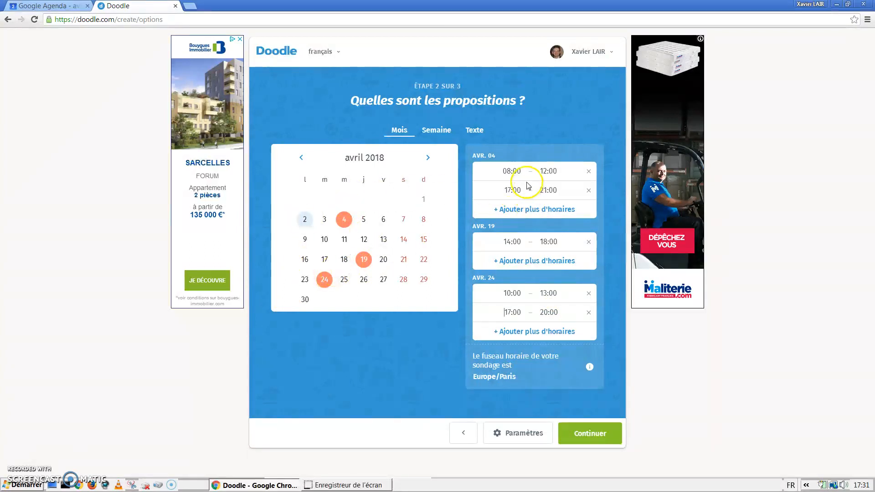
click(592, 437)
click(509, 438)
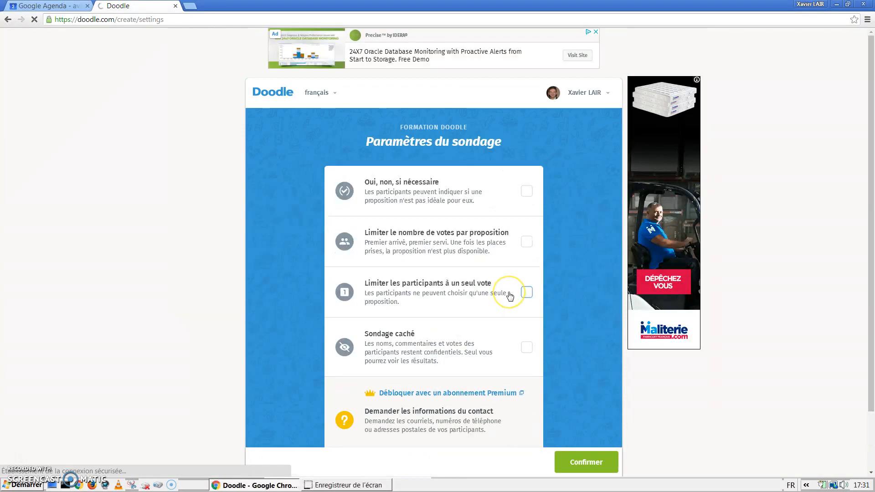
scroll(510, 297, down, 1)
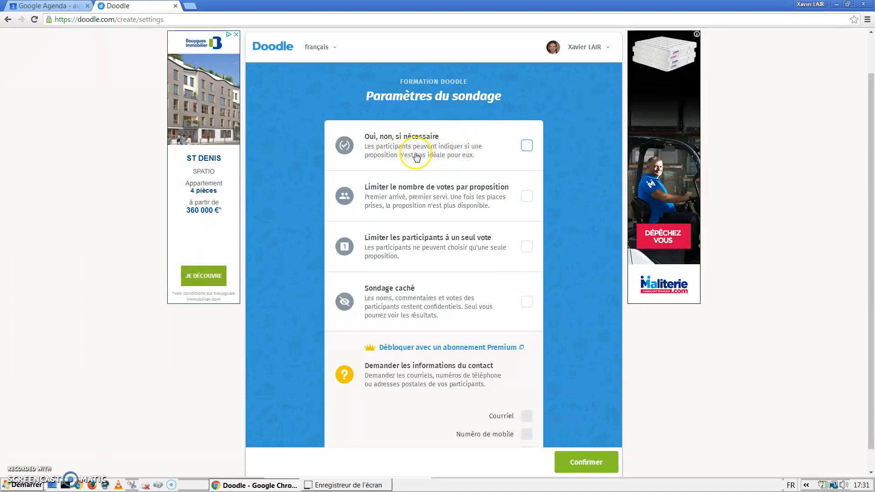
click(526, 146)
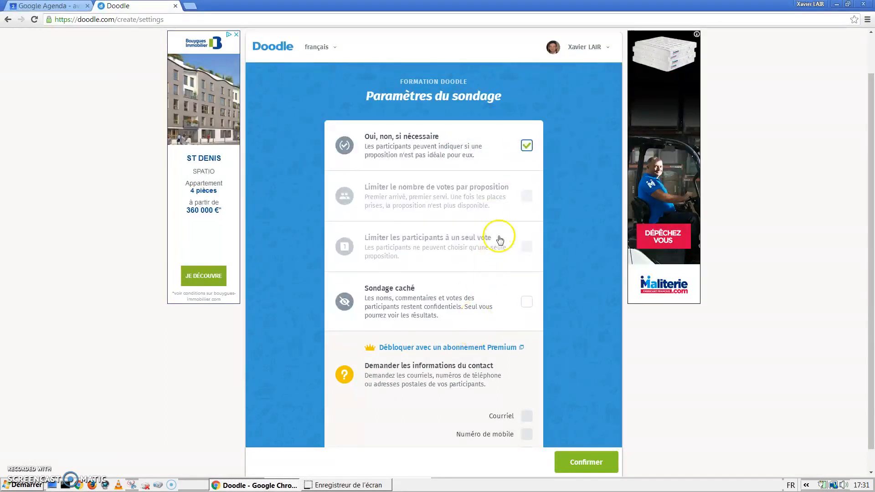
click(527, 146)
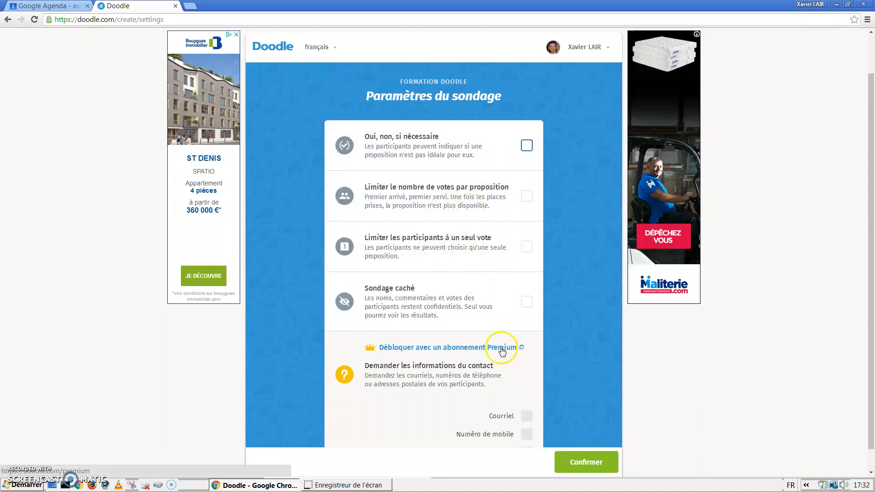
scroll(501, 350, down, 1)
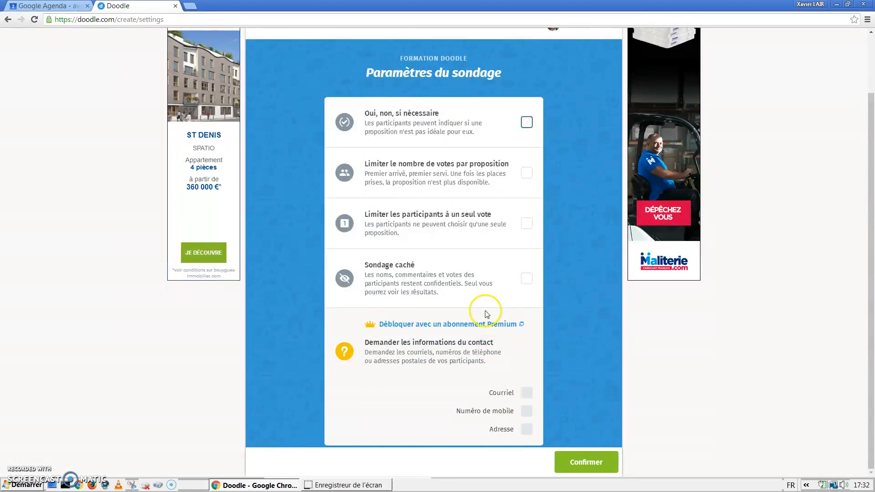
click(585, 466)
click(585, 467)
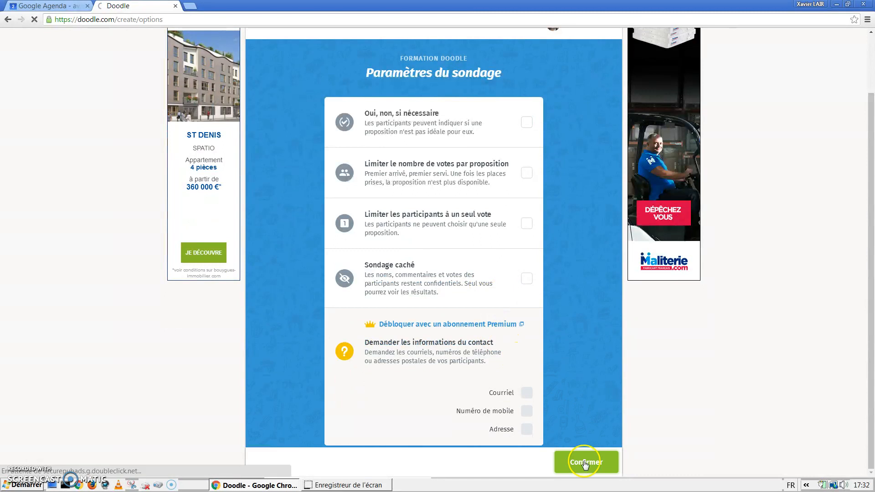
Step: Go through the organiser name and e-mail step and publish the poll
click(565, 307)
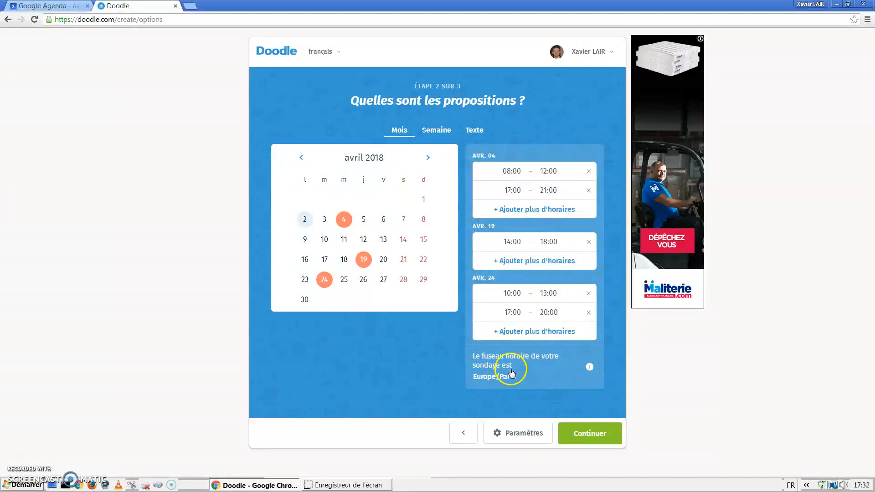
click(594, 437)
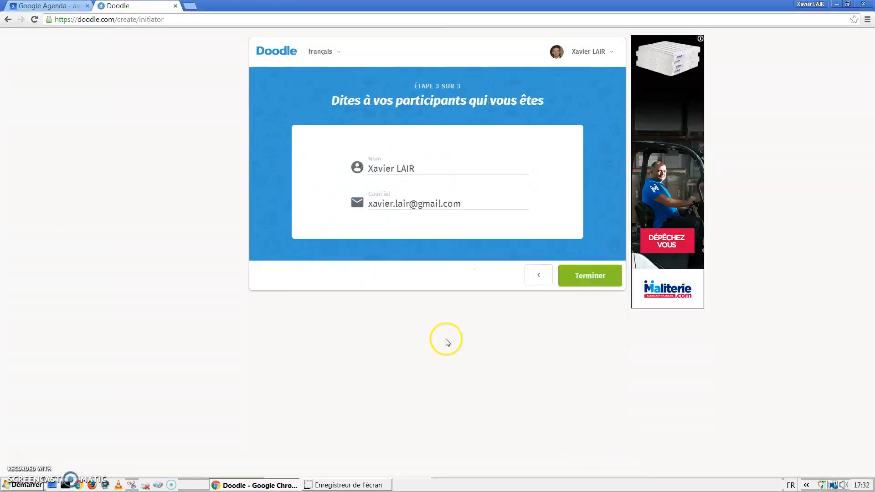
click(608, 281)
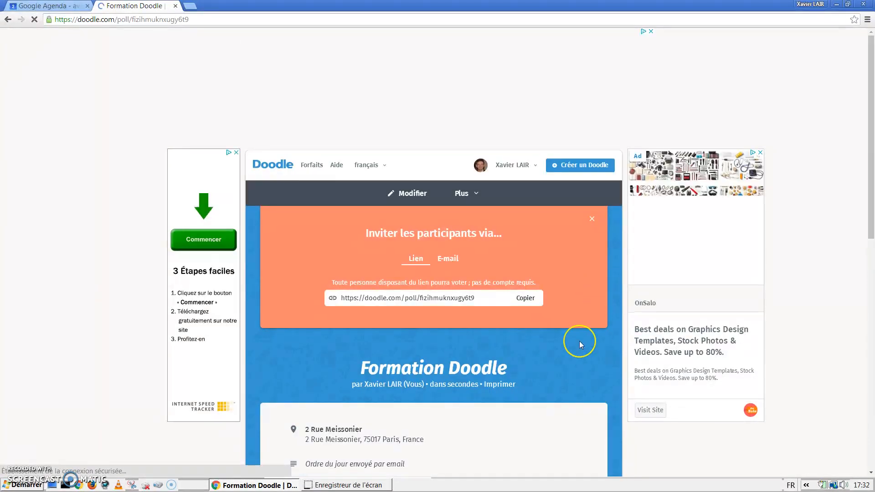
Step: Show the Formation Doodle poll in the Tableau view with its five April time slots
scroll(579, 344, down, 5)
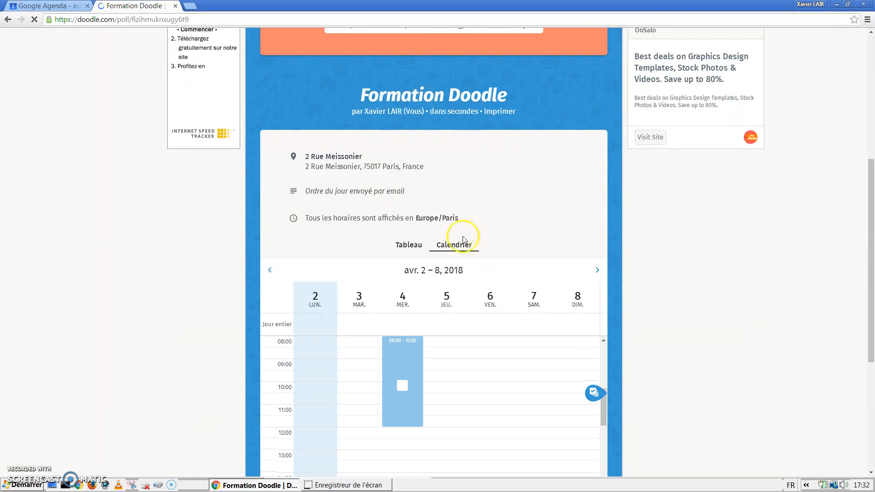
click(410, 246)
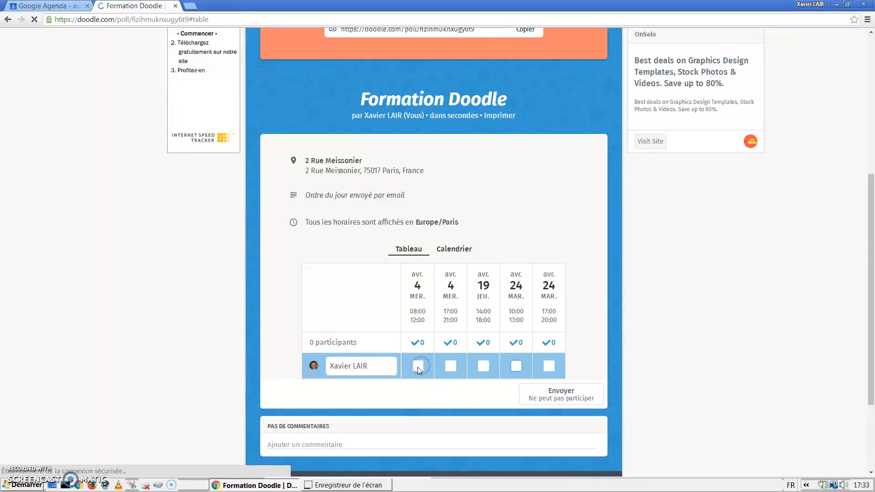
scroll(418, 367, down, 1)
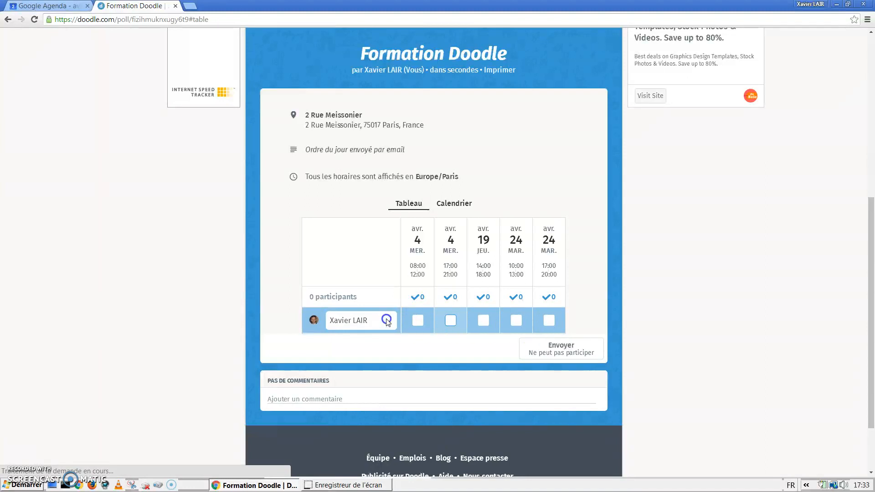
double_click(419, 325)
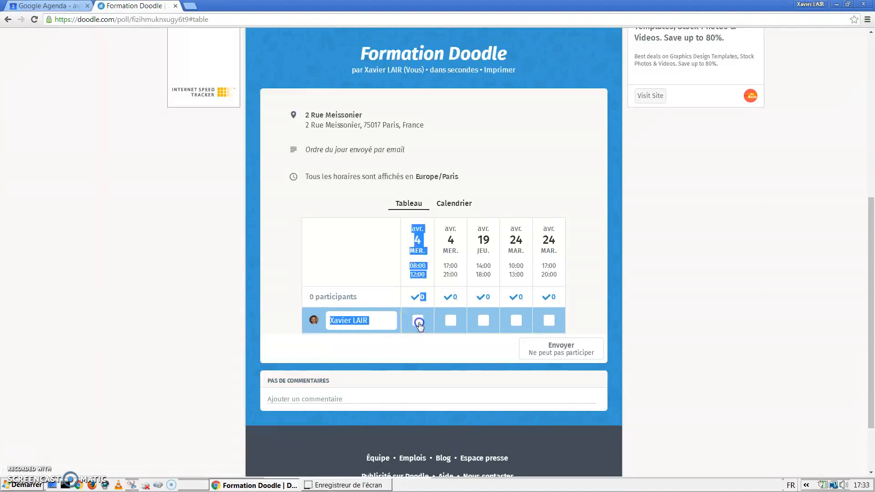
click(349, 324)
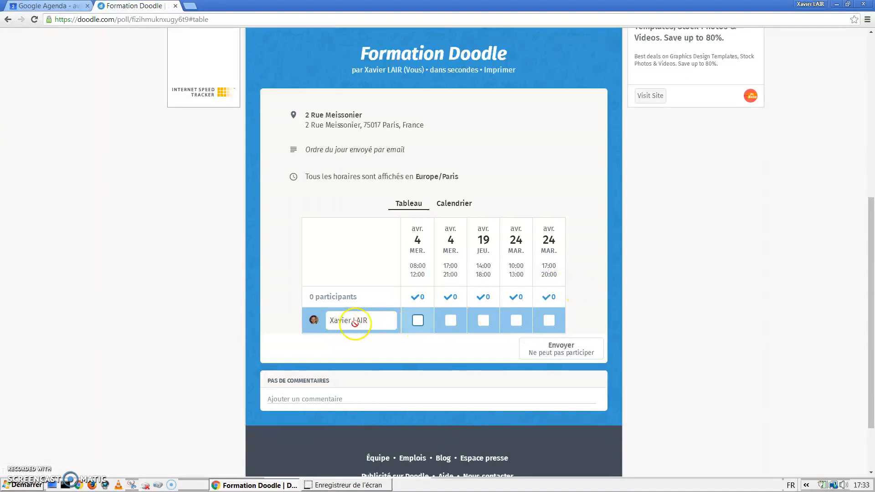
scroll(391, 286, down, 2)
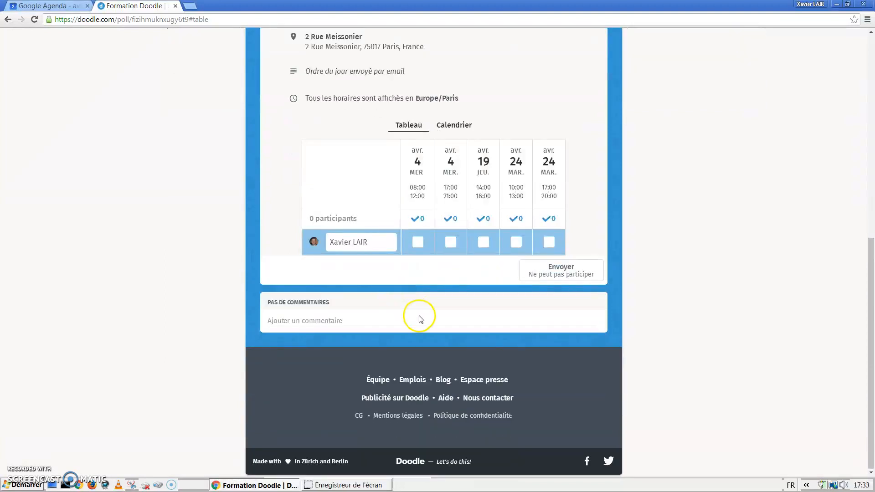
scroll(503, 277, up, 3)
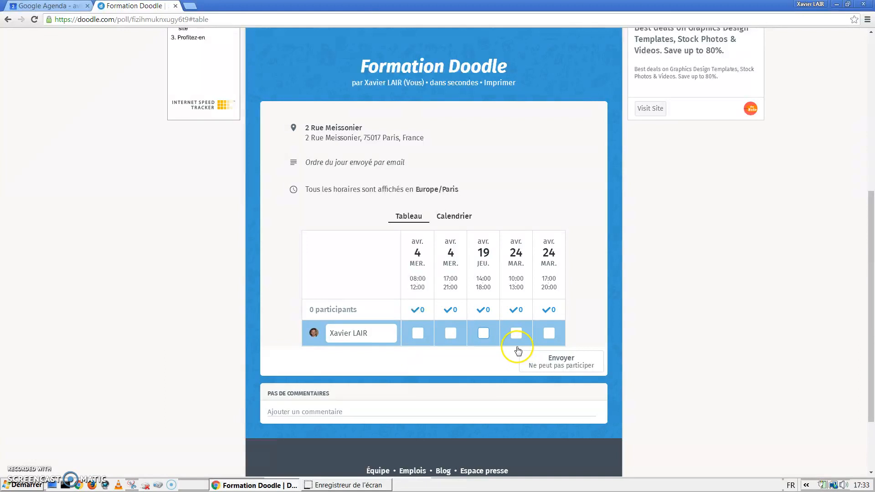
scroll(518, 350, down, 1)
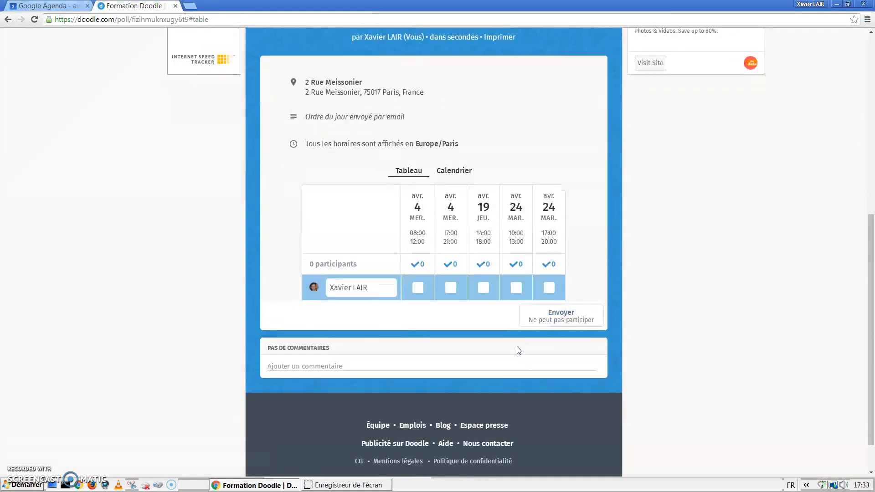
Step: Place the cursor in the poll's comment box and look over the table
click(428, 365)
scroll(414, 364, up, 3)
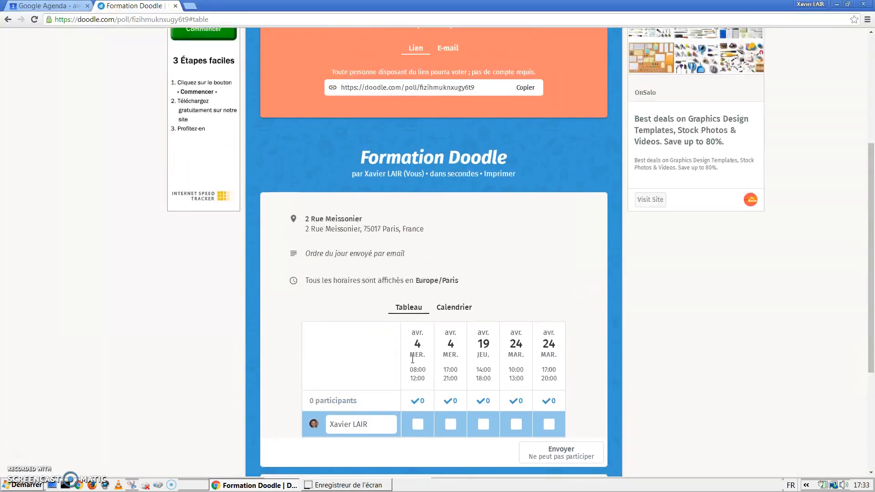
scroll(391, 340, up, 2)
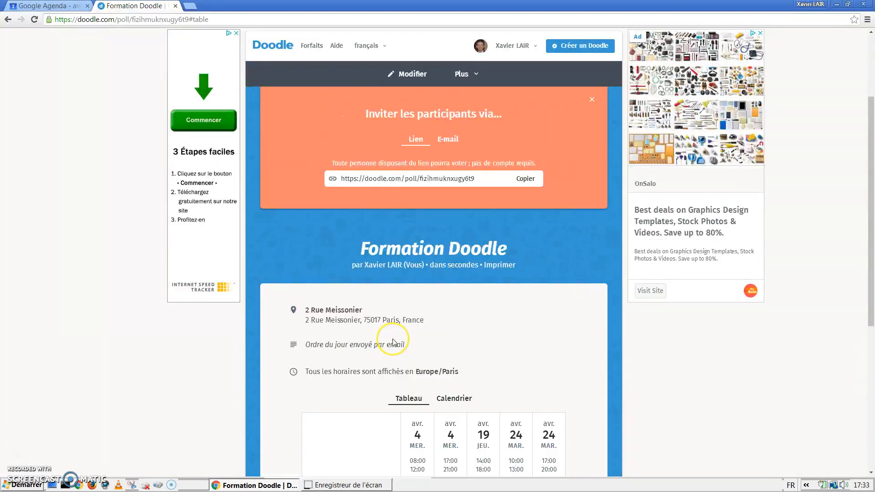
scroll(392, 342, down, 2)
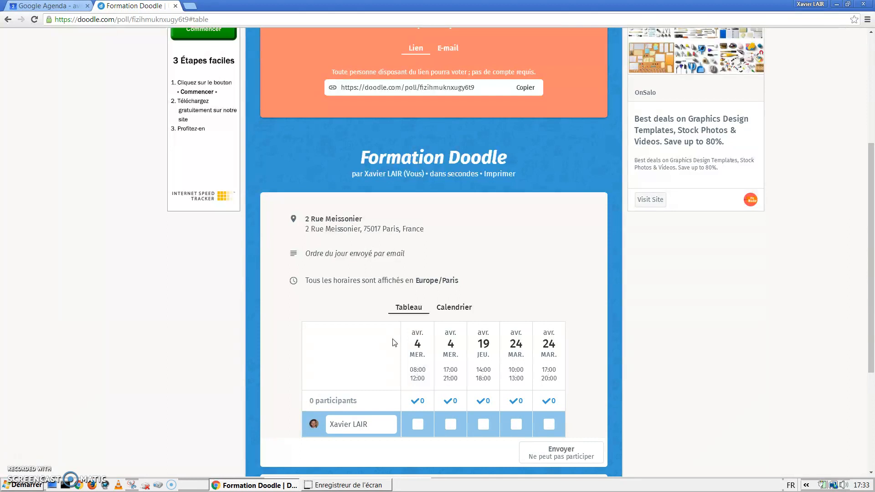
scroll(394, 342, up, 5)
scroll(394, 343, down, 8)
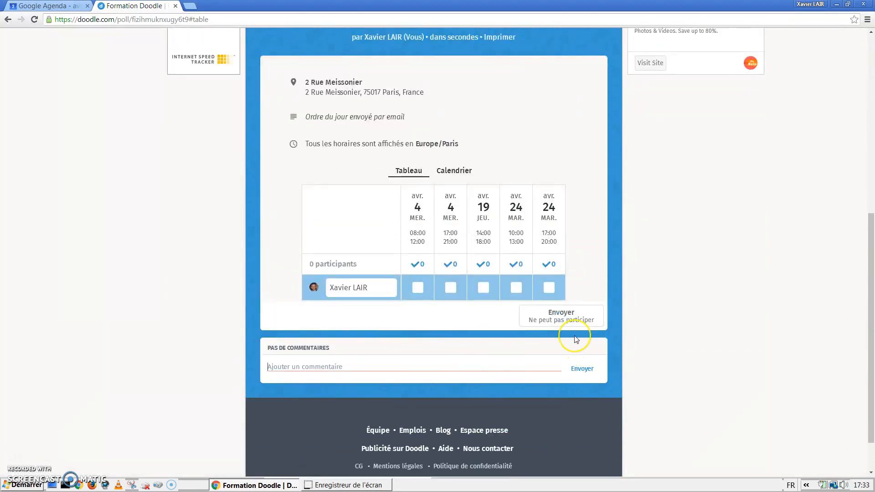
scroll(574, 340, up, 2)
scroll(575, 340, up, 3)
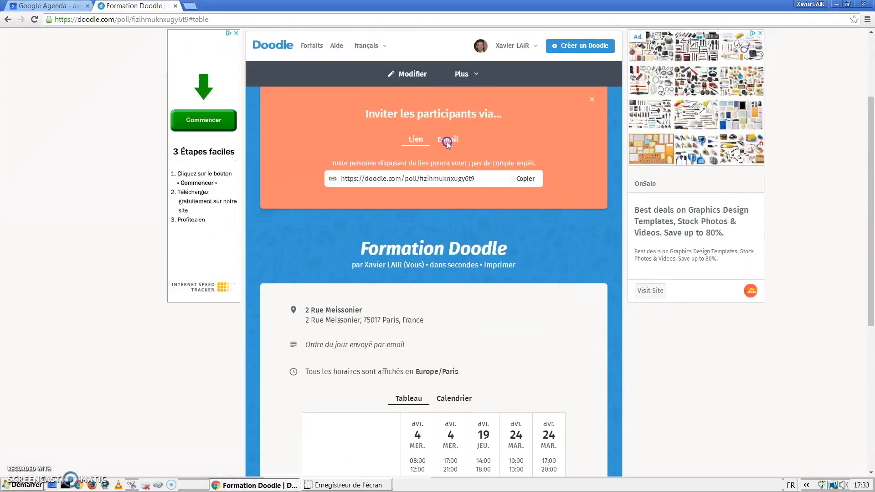
Step: Switch the invitation panel from e-mail back to Lien and copy the poll URL
click(448, 143)
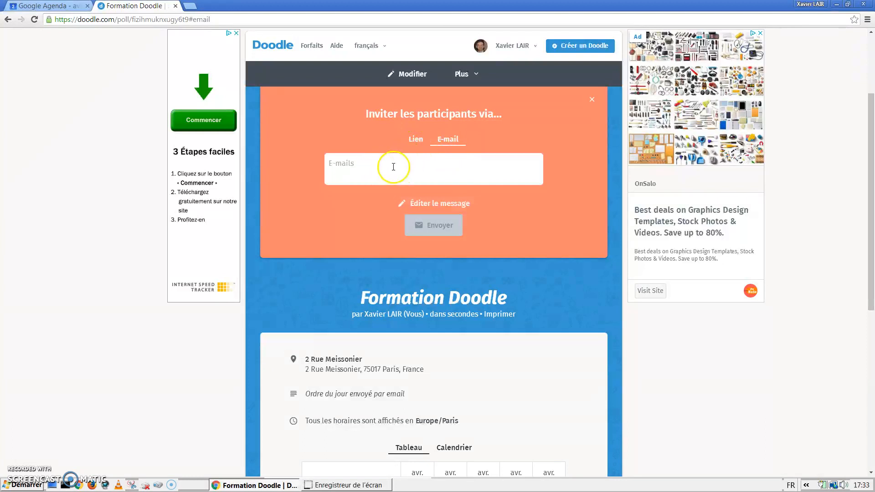
click(416, 140)
click(416, 139)
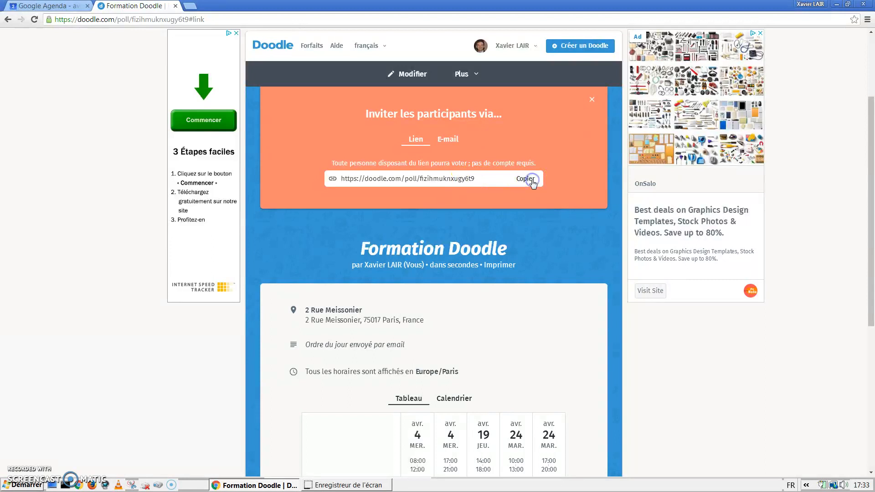
click(403, 181)
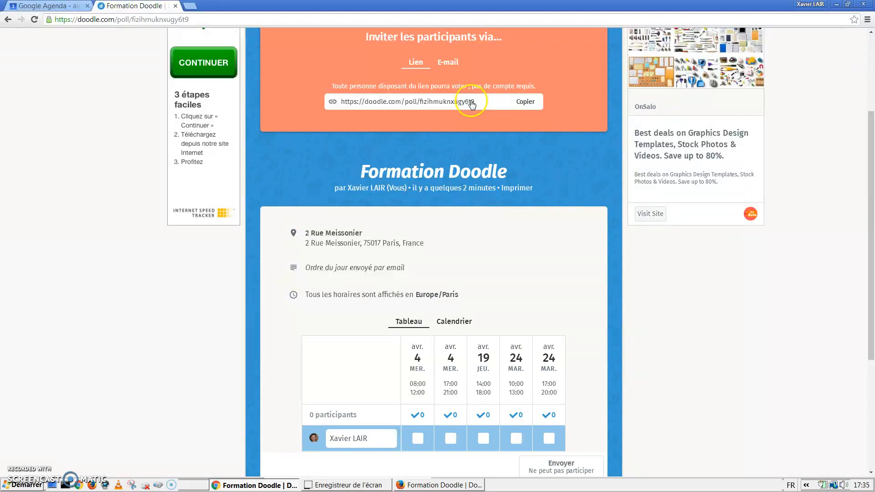
Step: Open the poll in Firefox and enter a participant name
click(446, 486)
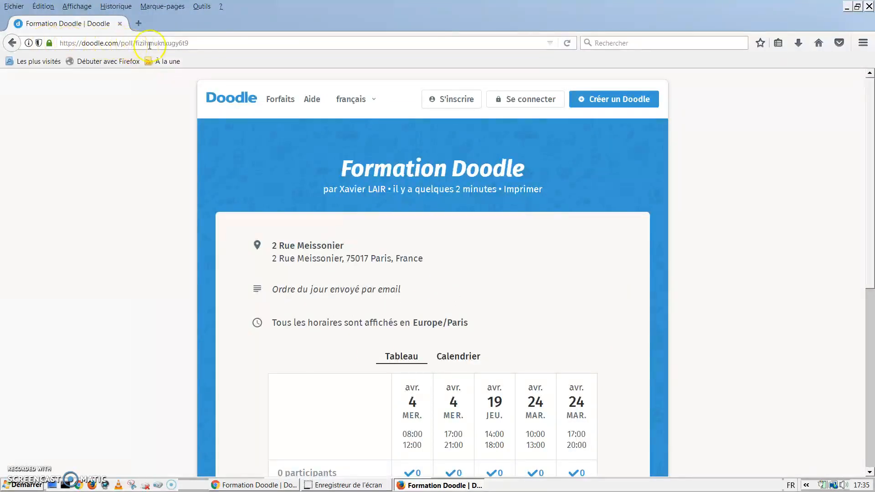
scroll(180, 180, down, 2)
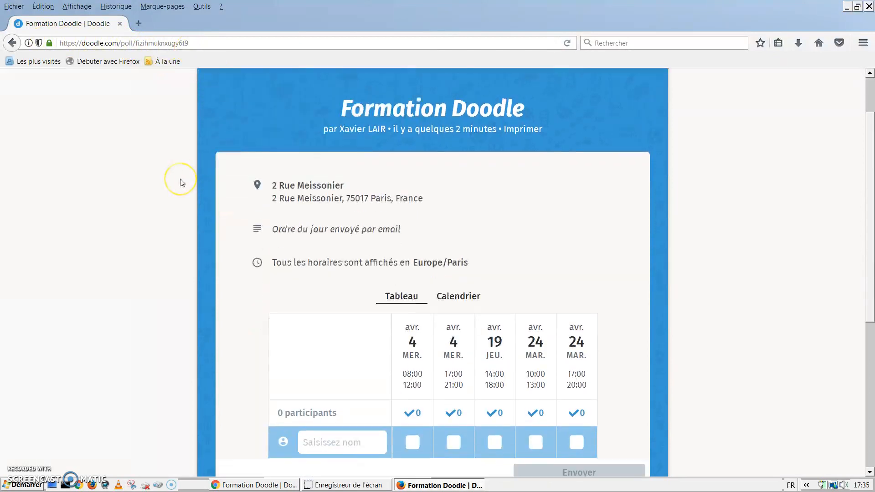
scroll(181, 182, down, 2)
click(324, 384)
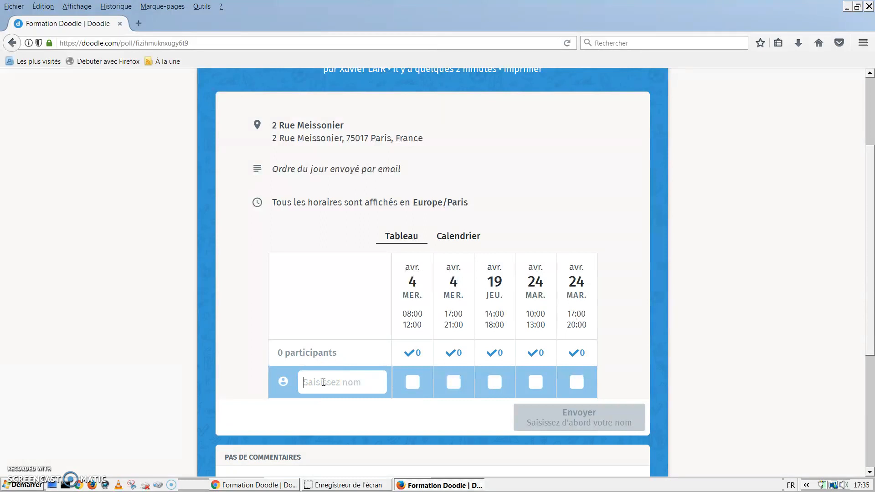
text(Xala)
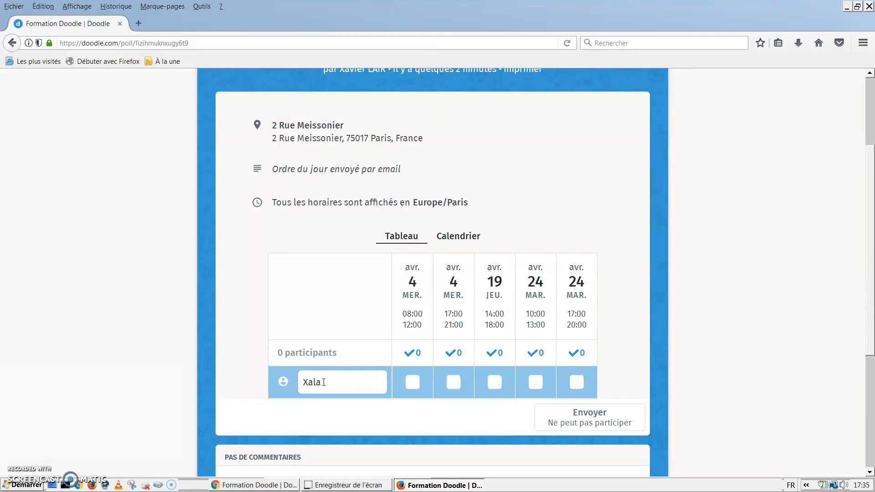
Step: Vote for 4 April 17:00–21:00 and 24 April 17:00–20:00, then start a comment
click(453, 383)
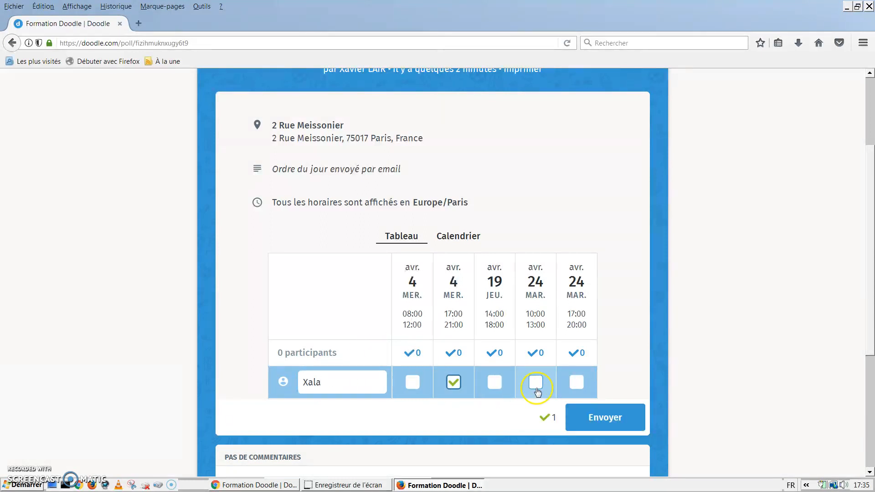
click(578, 391)
scroll(694, 368, down, 1)
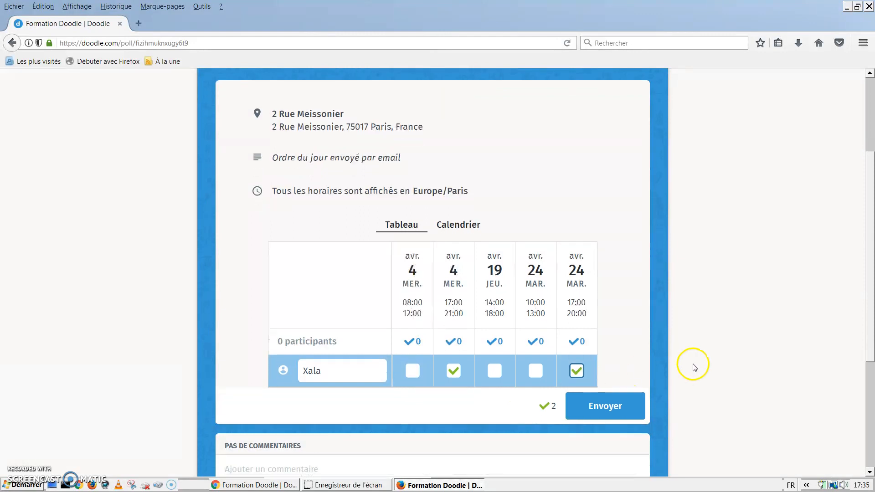
scroll(694, 368, down, 4)
click(300, 353)
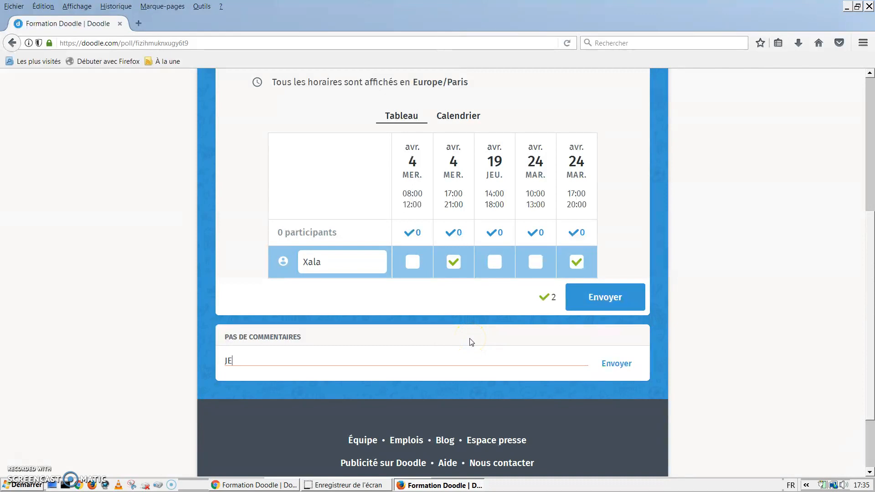
Step: Post the comment 'Je préfère le 4 avril si possible', with 'préfére' corrected, and submit the votes
key(BackSpace)
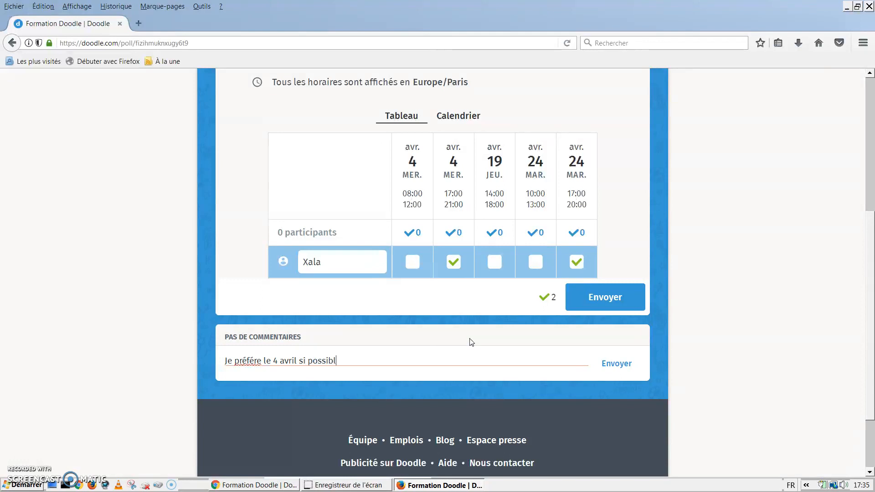
right_click(249, 360)
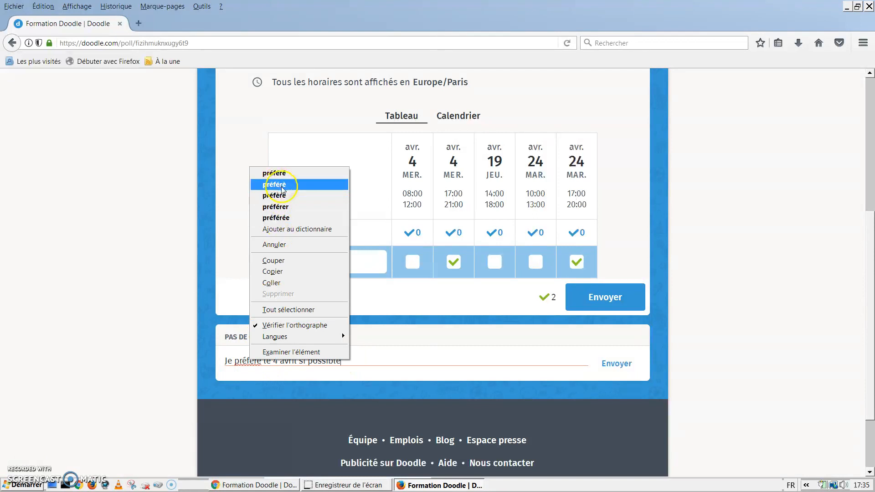
click(285, 198)
click(616, 364)
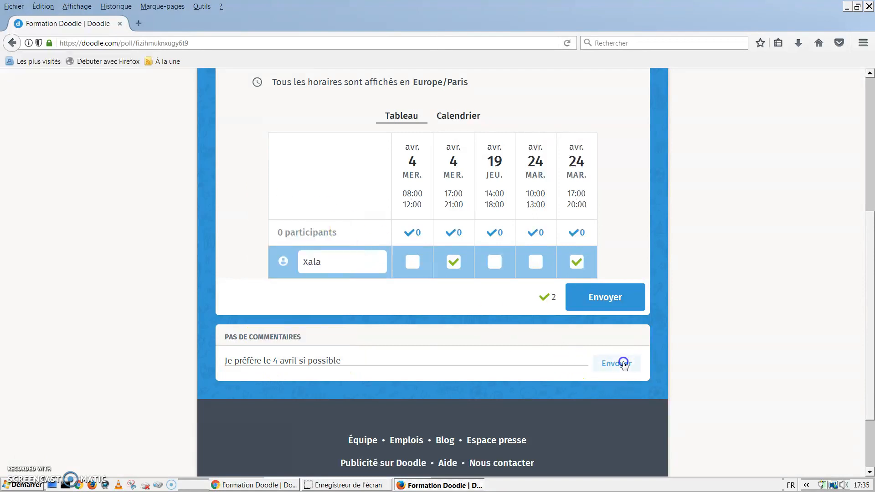
click(606, 298)
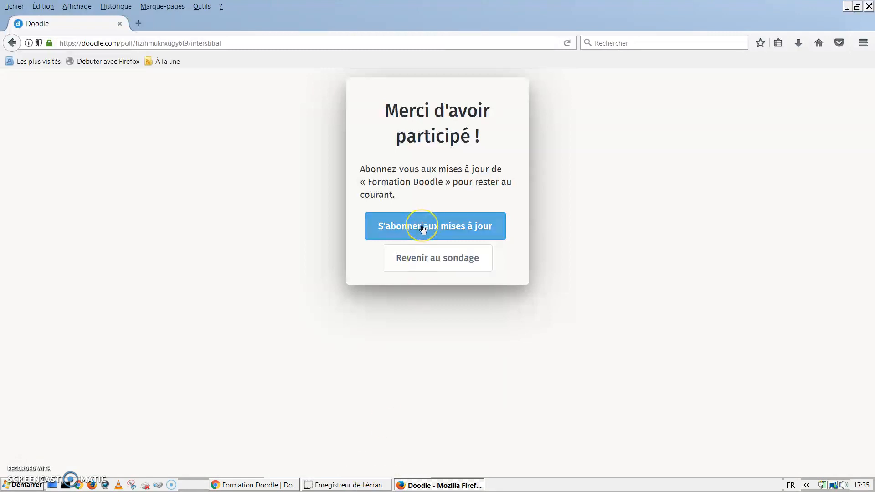
Step: Reload the organiser's Chrome poll page to show the new participant's two votes
click(333, 486)
click(253, 485)
click(37, 20)
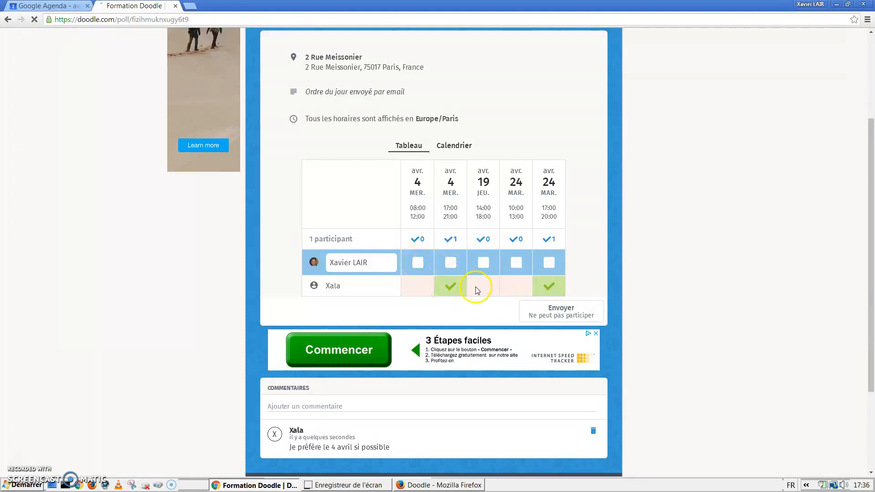
scroll(476, 290, up, 2)
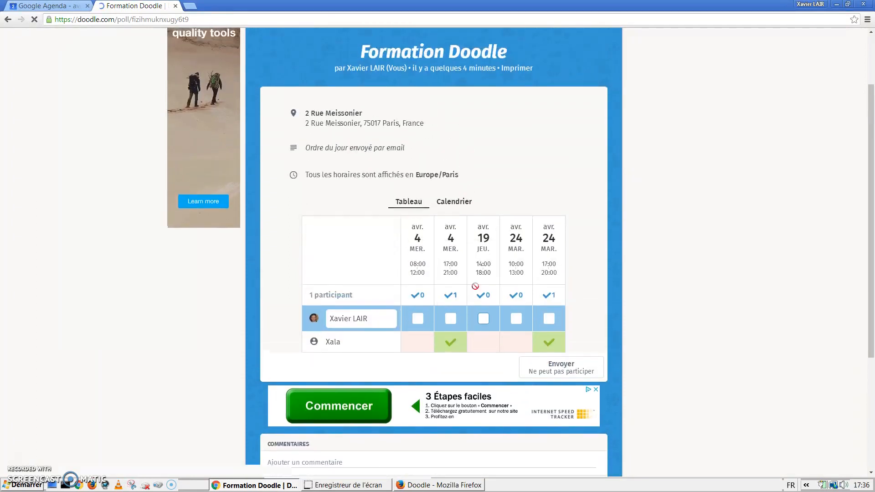
scroll(476, 289, down, 1)
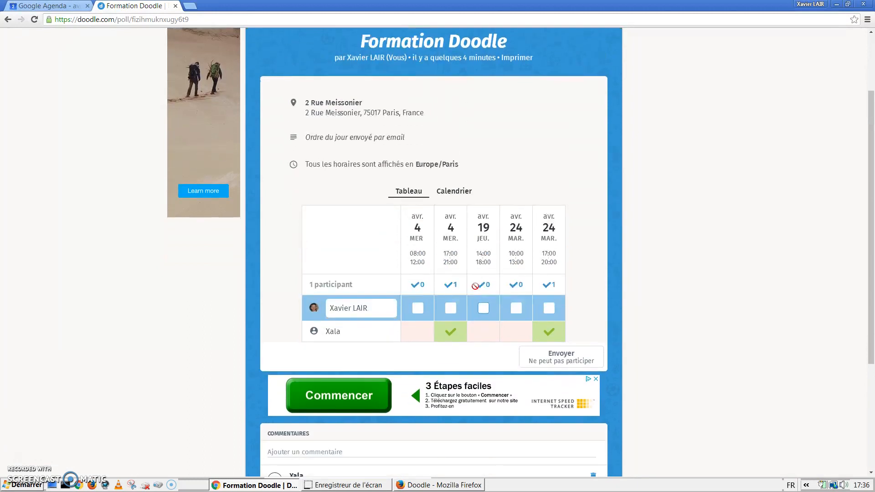
scroll(475, 286, up, 1)
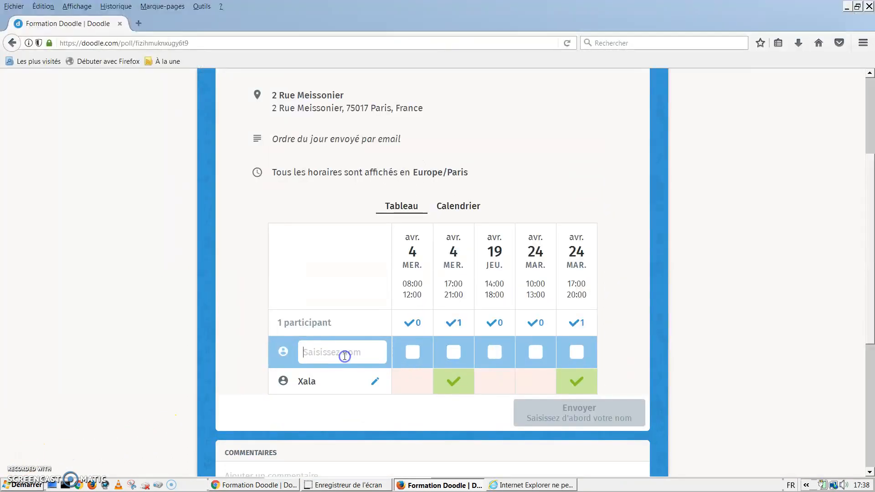
Step: Enter a second participant name and submit a single vote for 24 April 17:00–20:00
text(Toto)
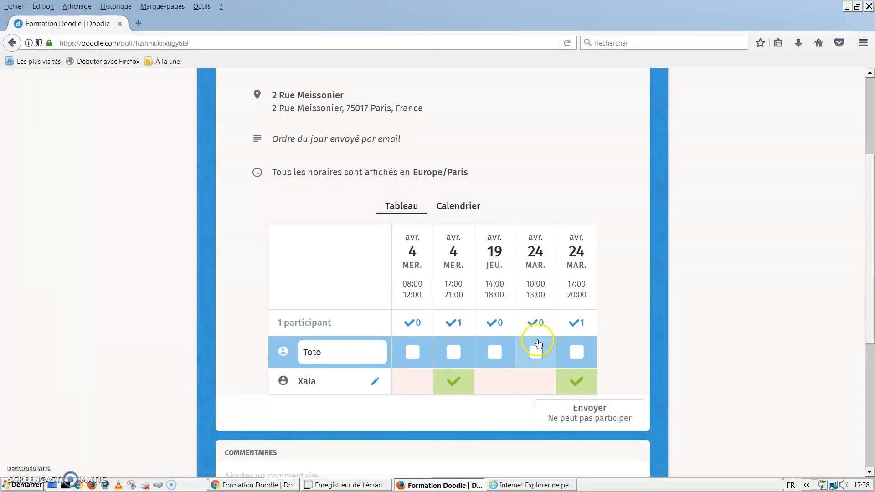
click(576, 351)
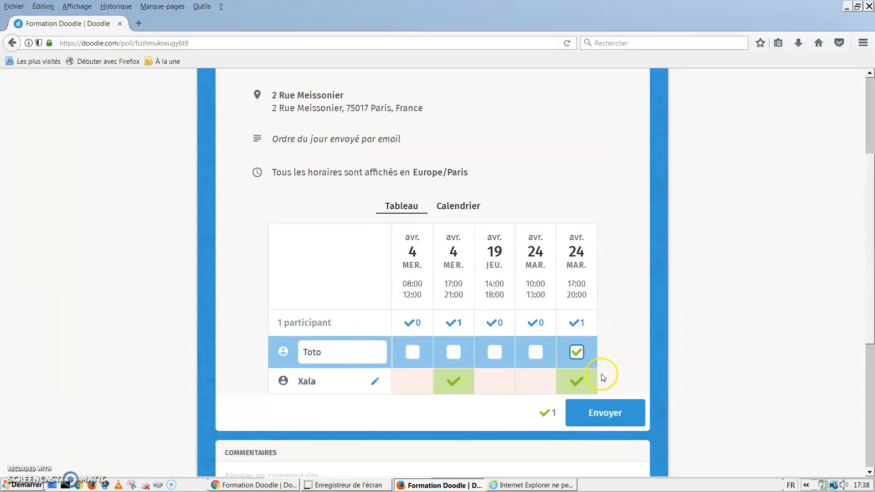
click(611, 415)
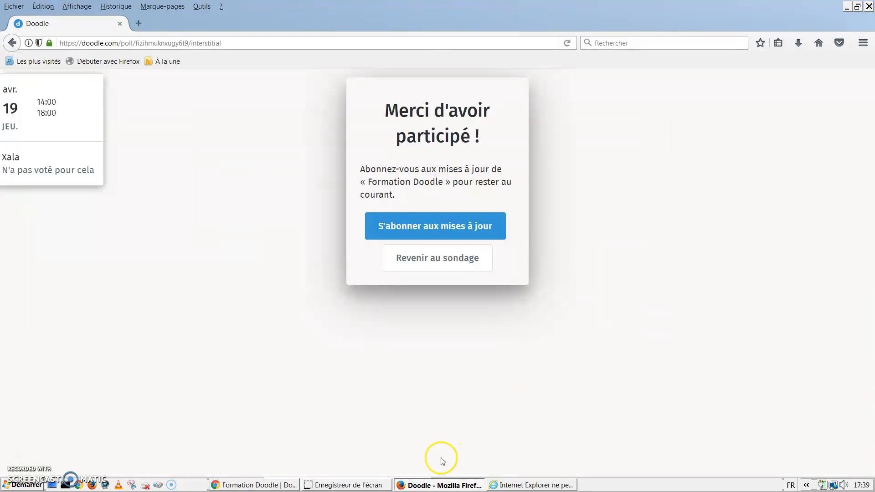
click(271, 485)
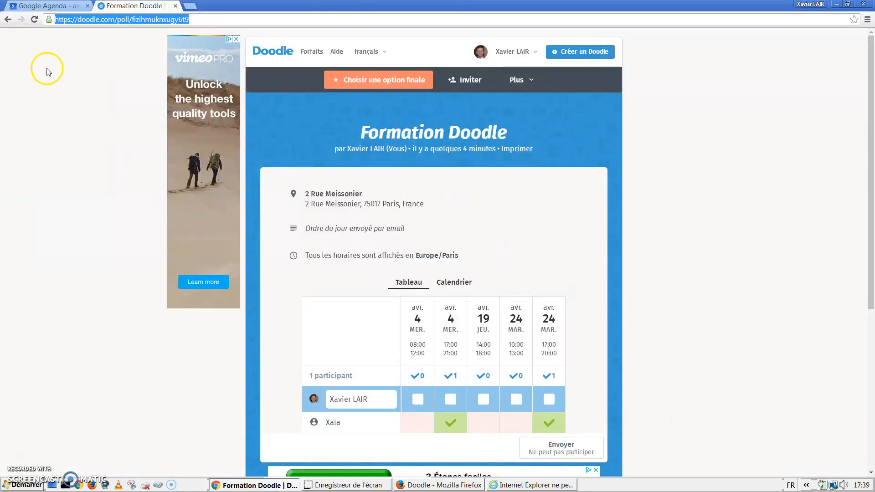
Step: Reload the poll to confirm 2 participants, with both voting for 24 April 17:00–20:00
click(35, 20)
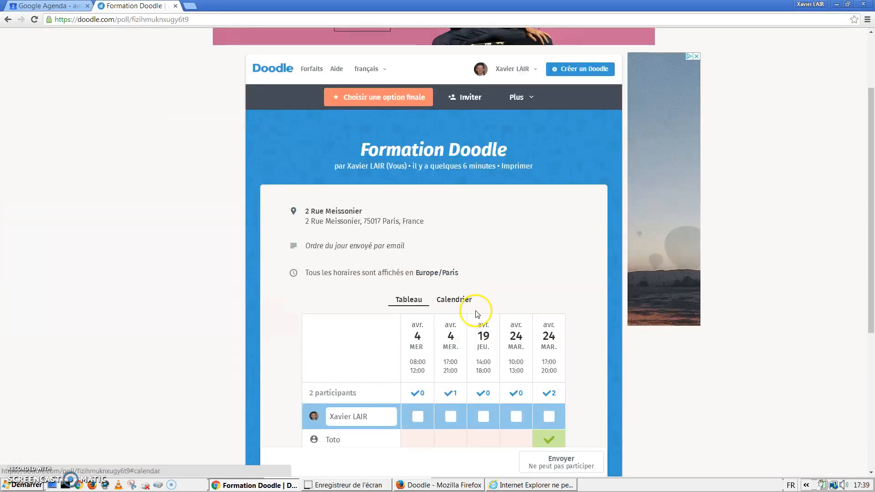
scroll(477, 314, down, 2)
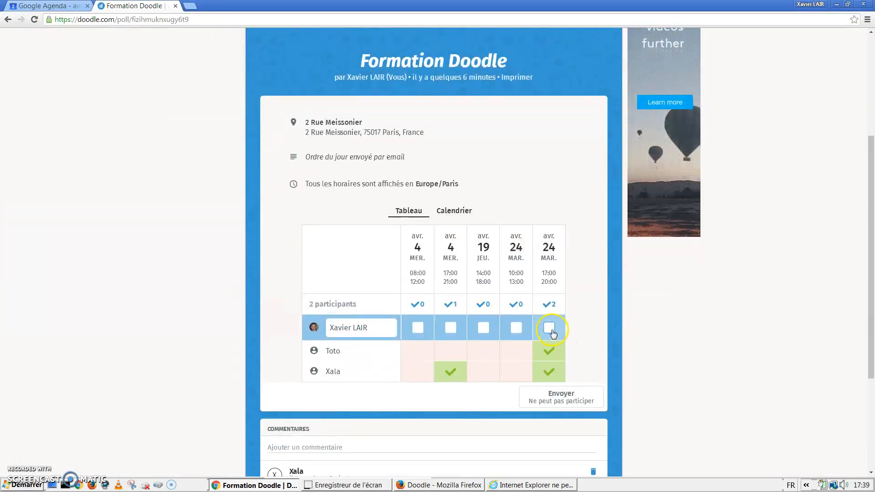
scroll(562, 365, up, 2)
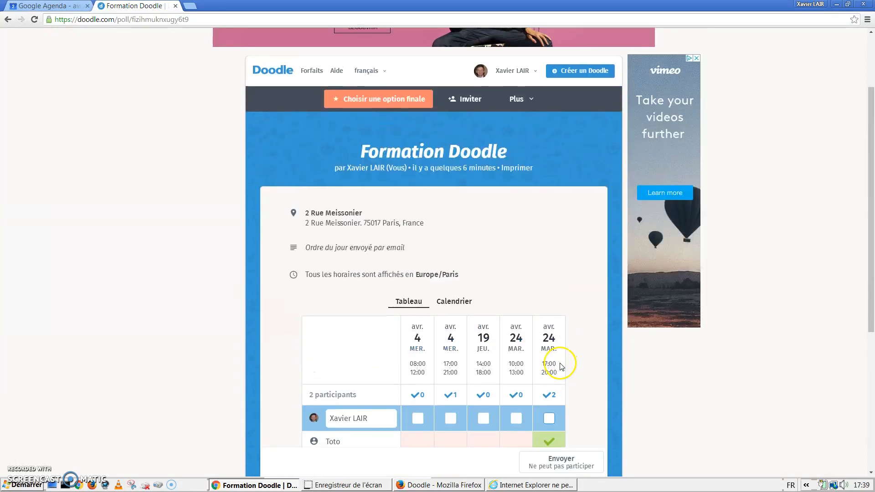
scroll(546, 342, down, 3)
scroll(392, 116, up, 3)
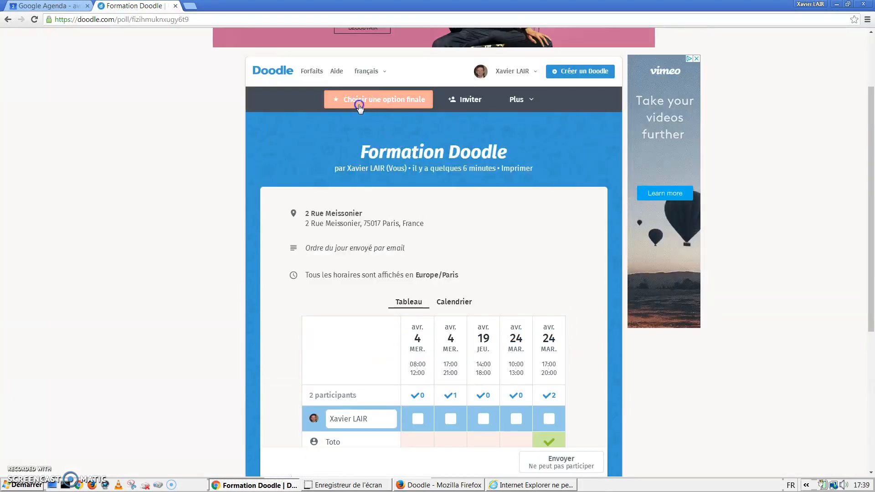
Step: Finalise the poll on 24 April 17:00–20:00 and download it as Doodle.ics
click(359, 106)
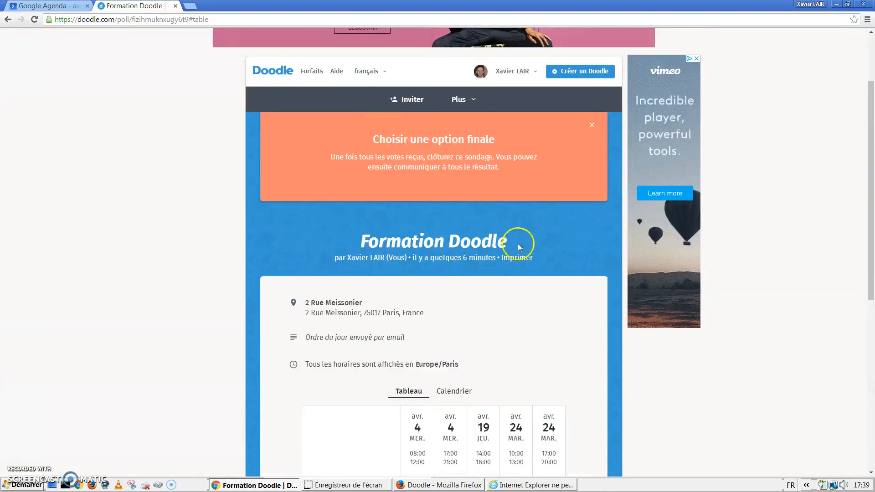
scroll(514, 251, down, 1)
scroll(515, 253, up, 1)
scroll(515, 253, down, 4)
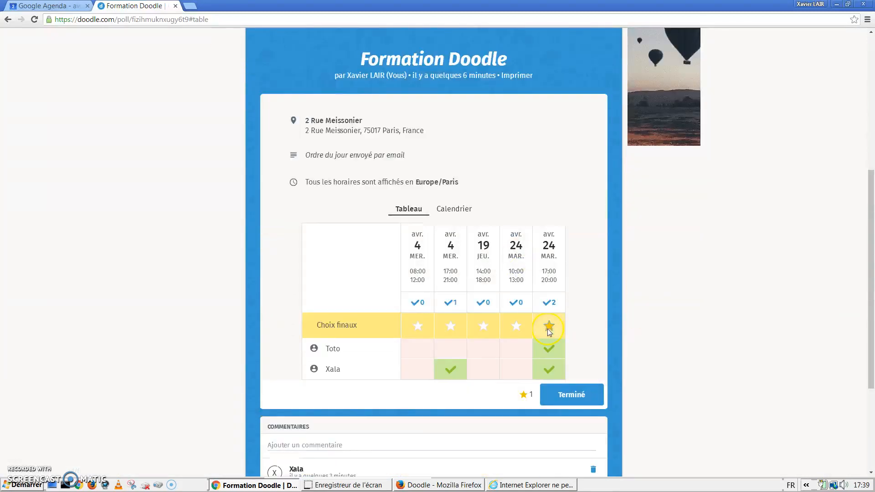
click(587, 401)
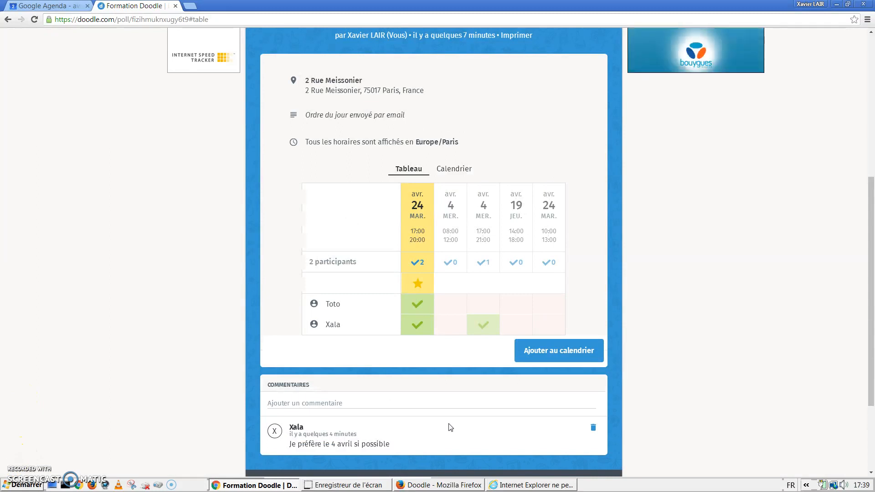
click(549, 354)
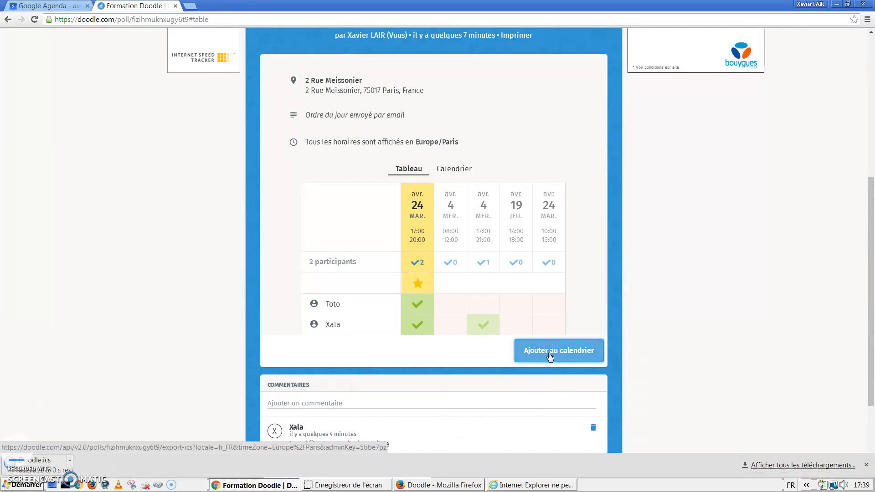